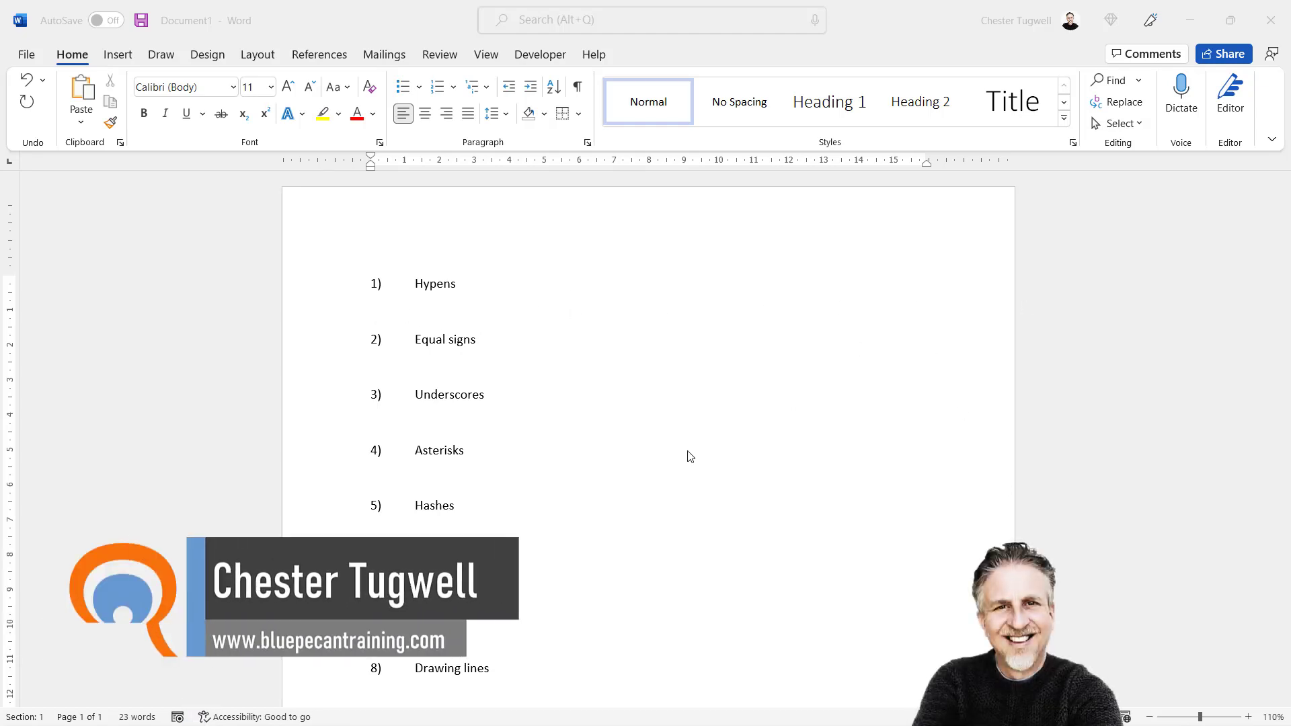
- Turn ---, === and ___ into single, double and thick border lines under items 1–3
{"action": "scroll", "coordinate": [683, 484], "scroll_direction": "down", "scroll_amount": 4}
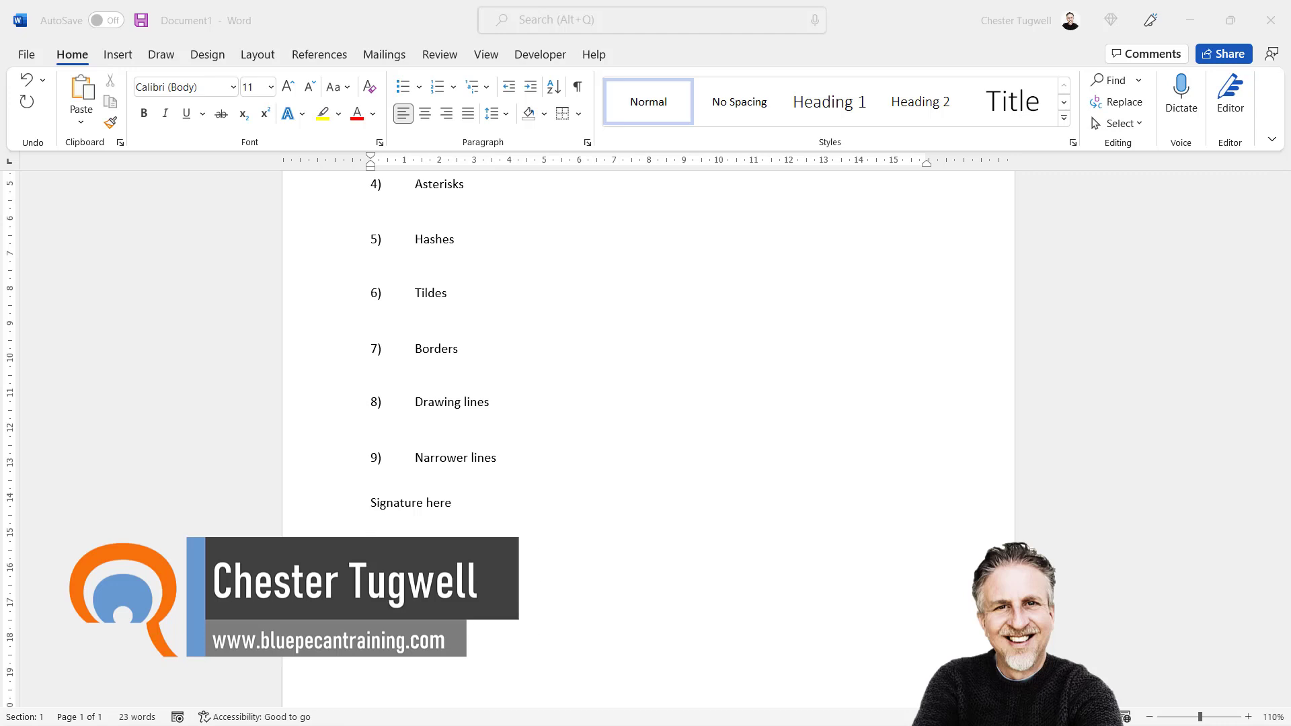
{"action": "scroll", "coordinate": [571, 578], "scroll_direction": "up", "scroll_amount": 4}
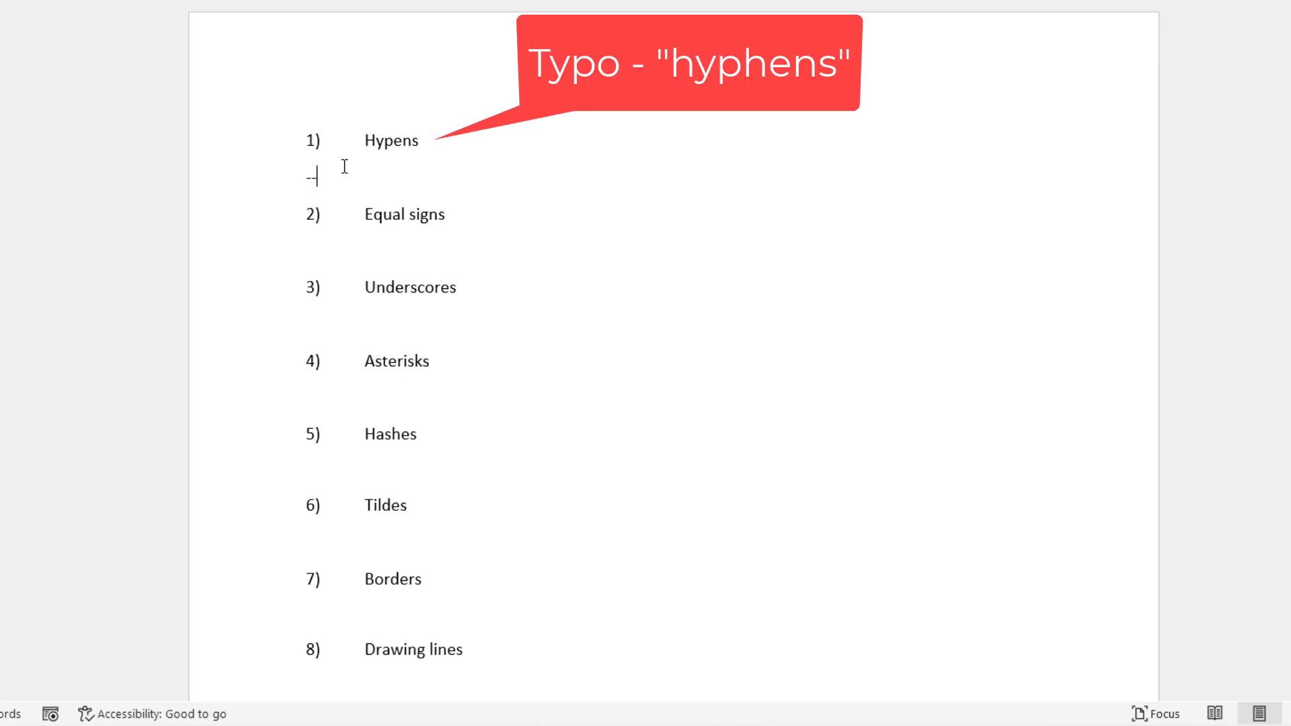
{"action": "key", "text": "Return"}
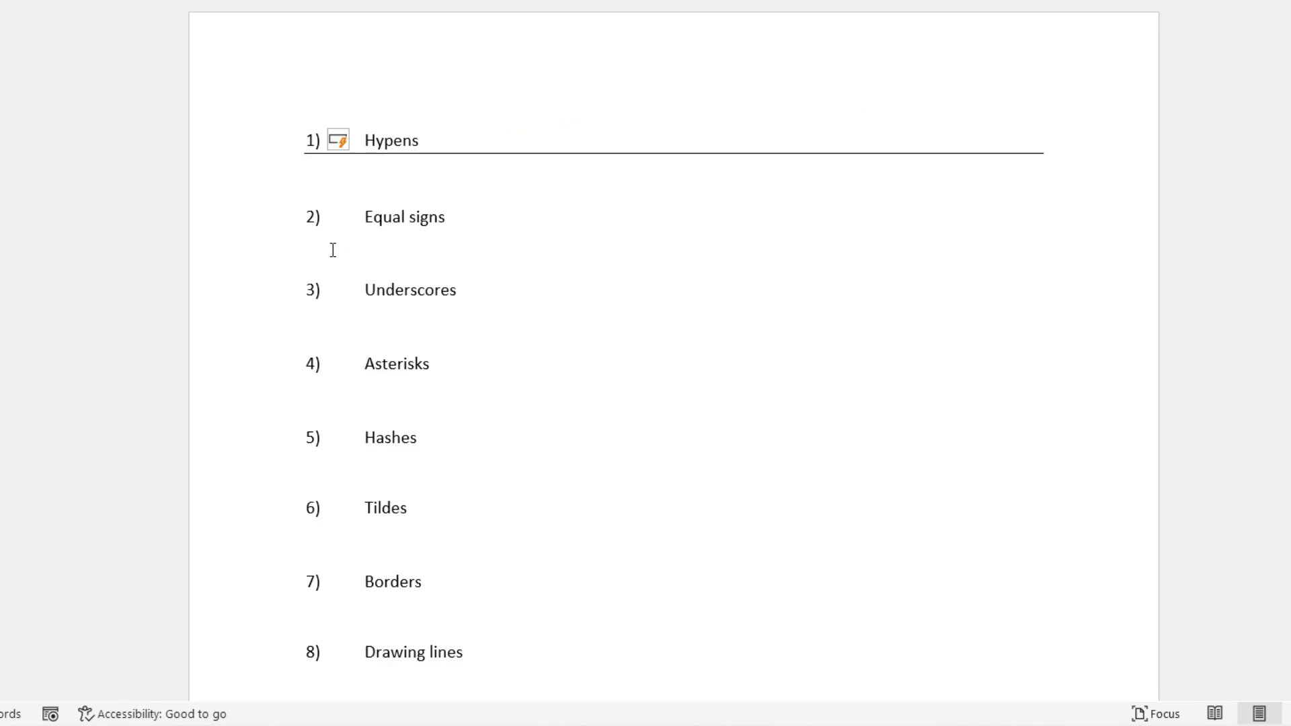
{"action": "type", "text": "==="}
{"action": "key", "text": "Return"}
{"action": "left_click", "coordinate": [319, 331]}
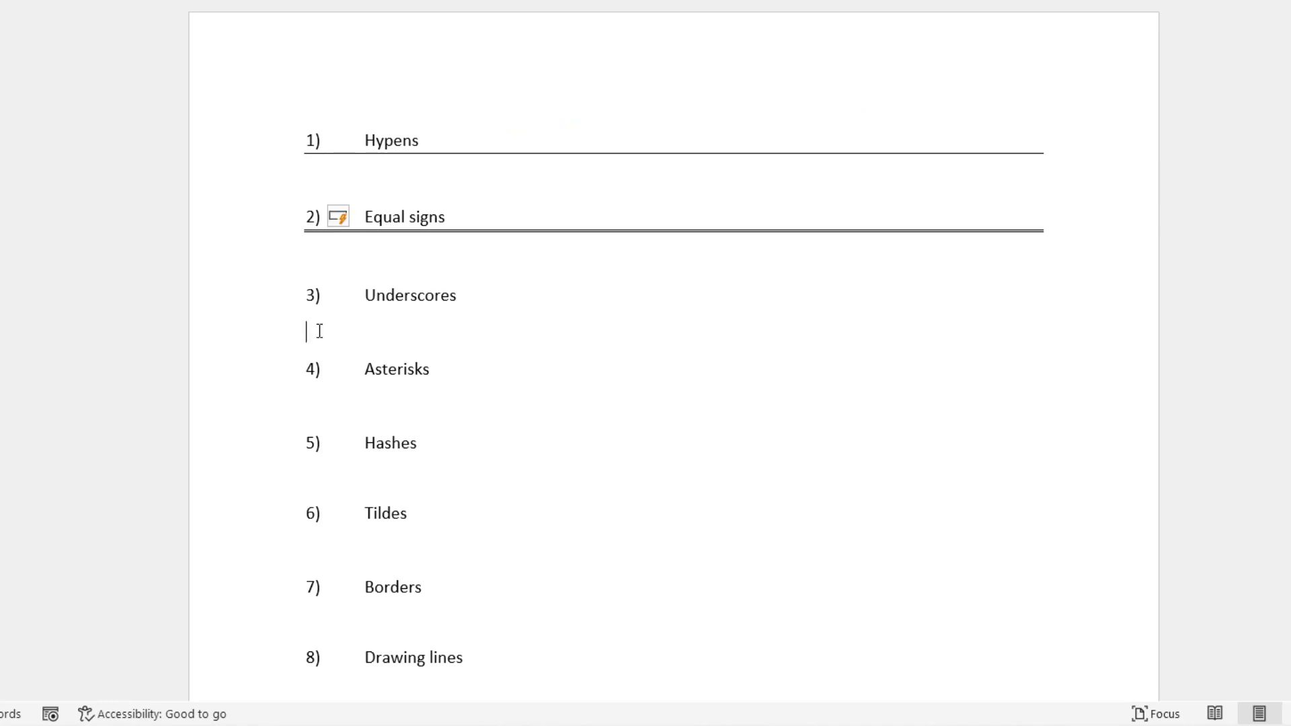
{"action": "type", "text": "____"}
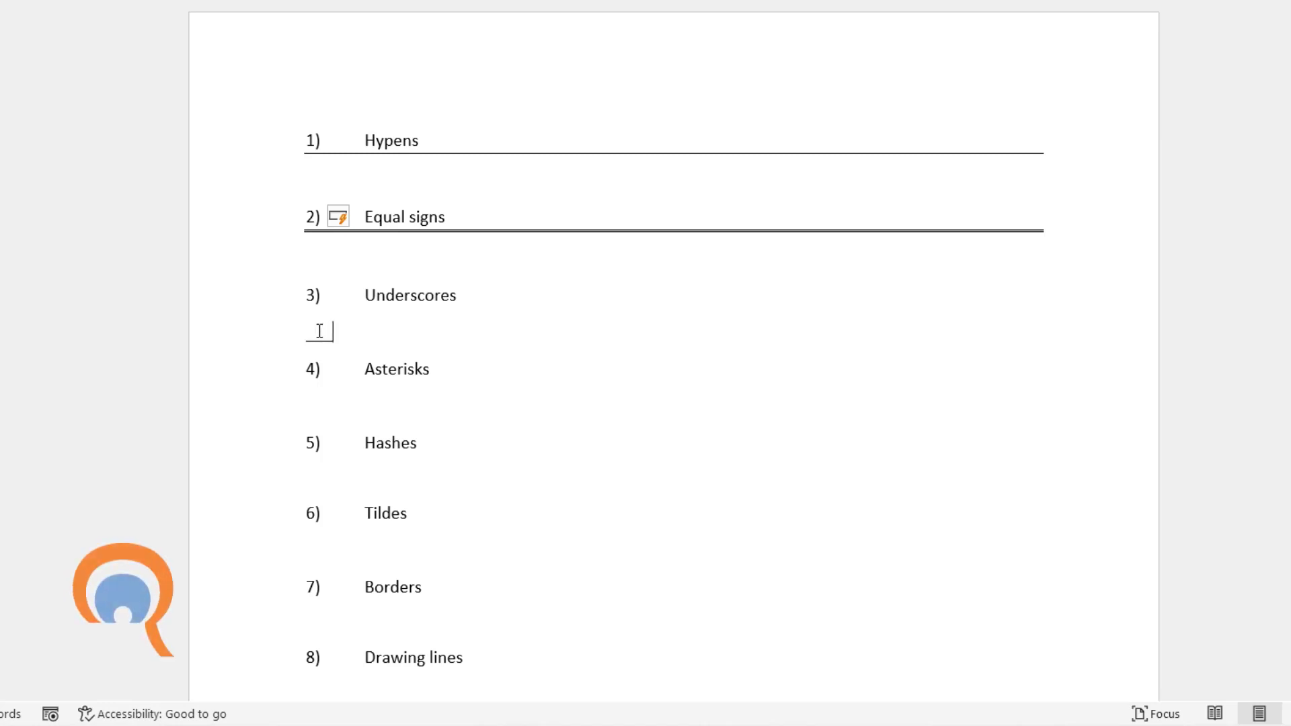
{"action": "key", "text": "Return"}
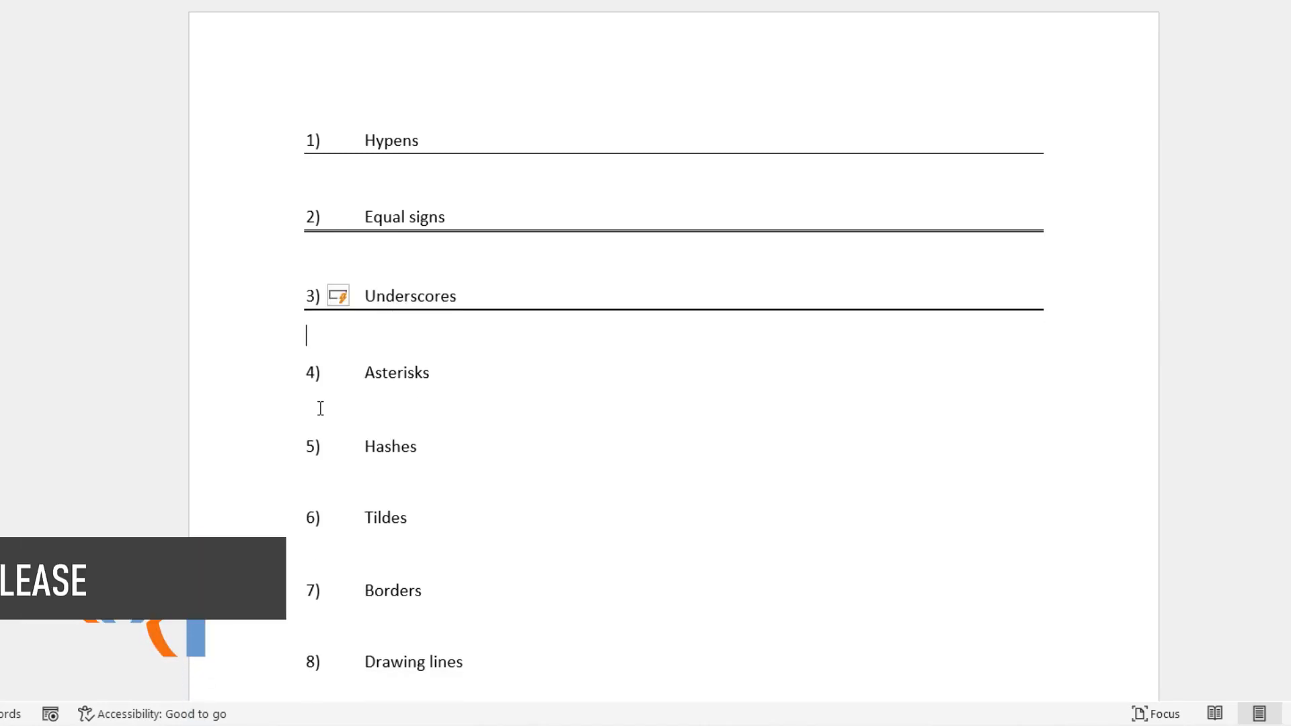
- Turn ***, ### and ~~~ into dotted, triple and wavy border lines under items 4–6
{"action": "left_click", "coordinate": [320, 408]}
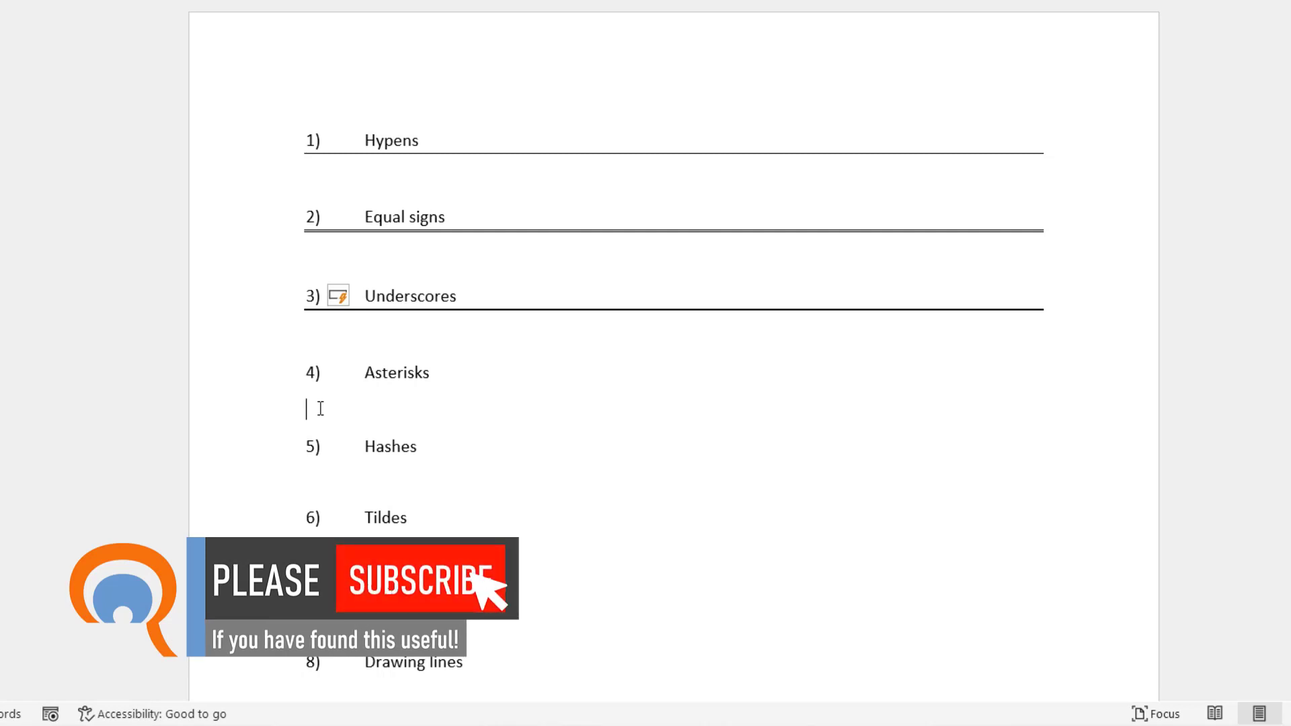
{"action": "type", "text": "***"}
{"action": "key", "text": "Return"}
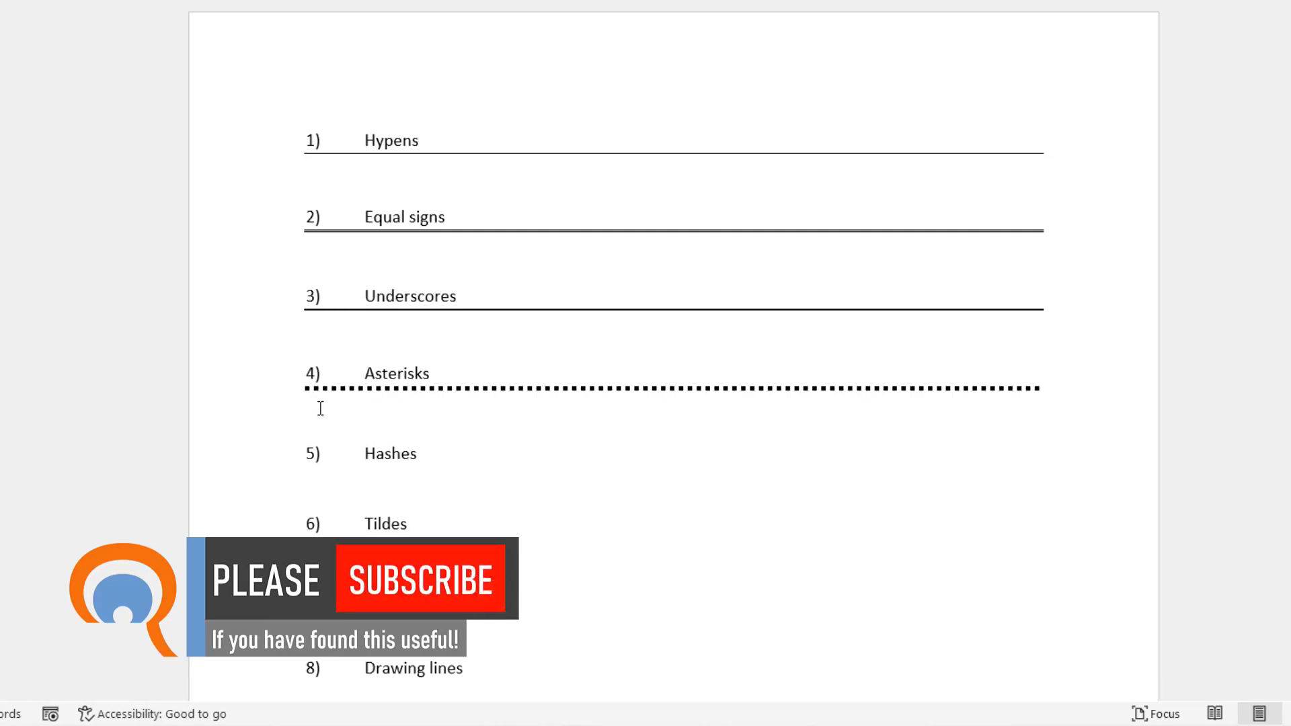
{"action": "left_click", "coordinate": [323, 489]}
{"action": "left_click", "coordinate": [321, 485]}
{"action": "type", "text": "###"}
{"action": "key", "text": "Return"}
{"action": "left_click", "coordinate": [328, 570]}
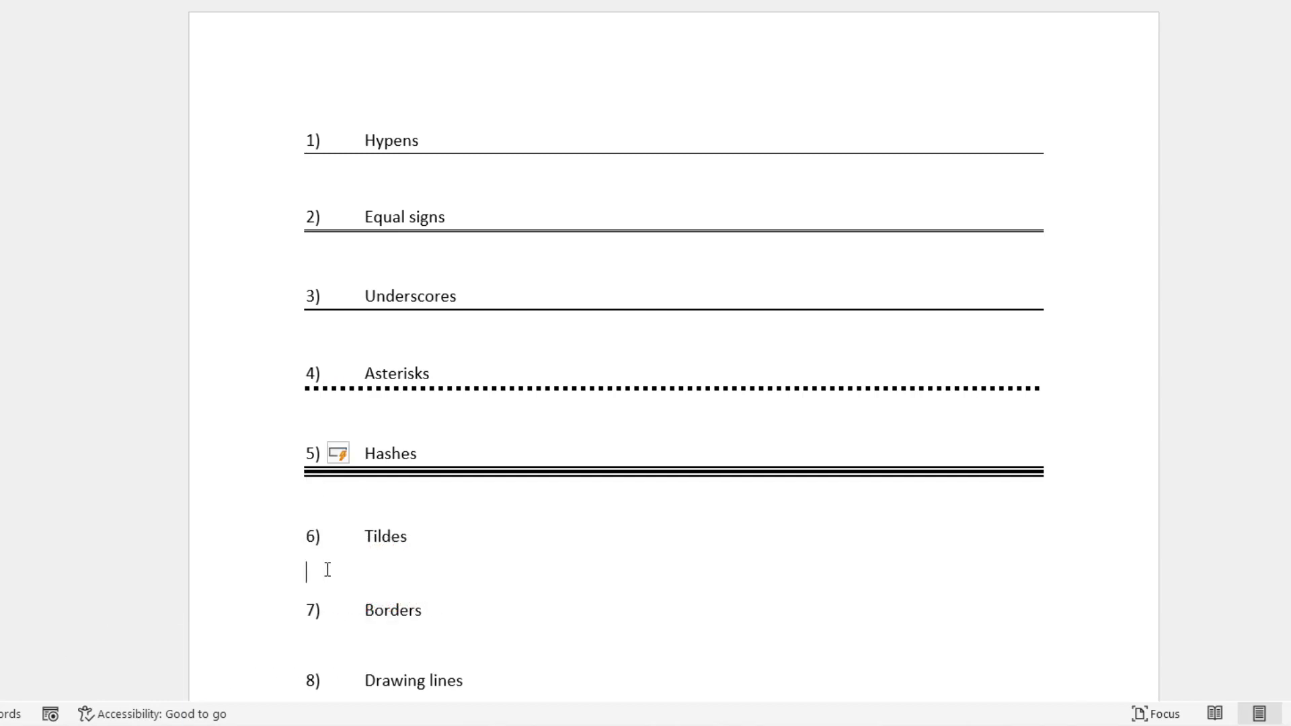
{"action": "type", "text": "~~~"}
{"action": "key", "text": "Return"}
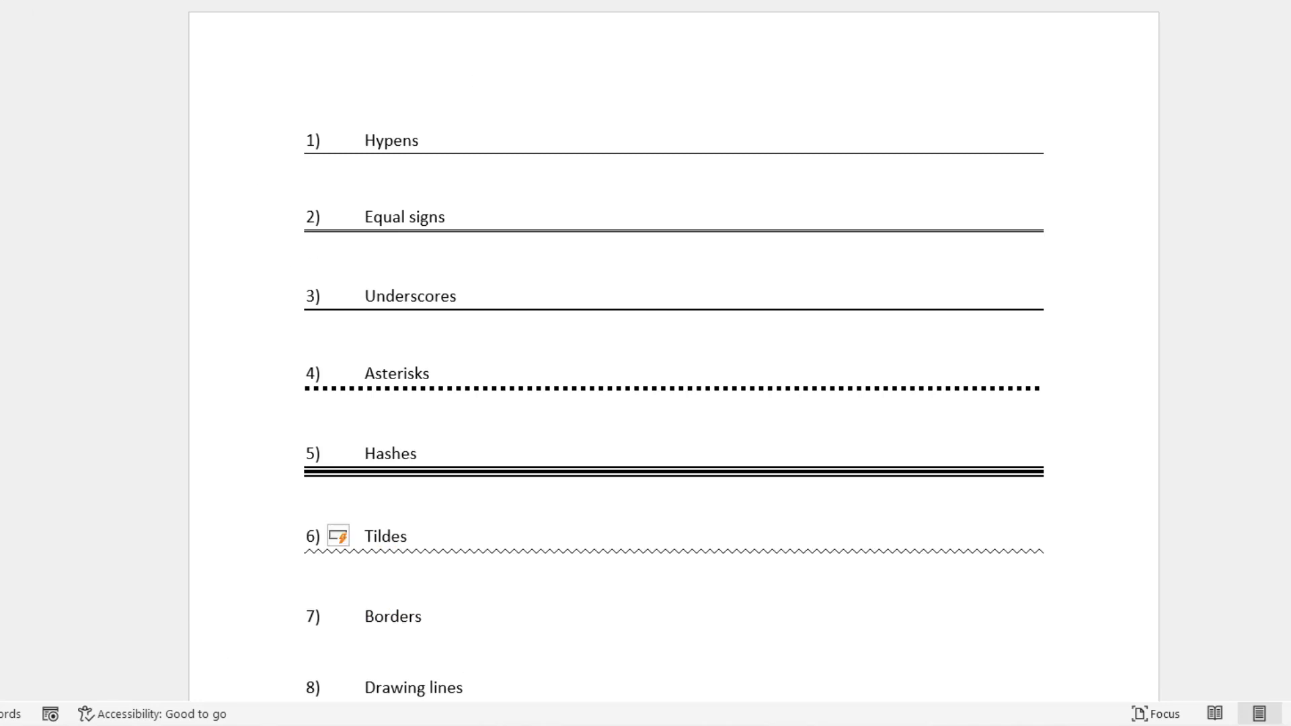
{"action": "left_click", "coordinate": [22, 47]}
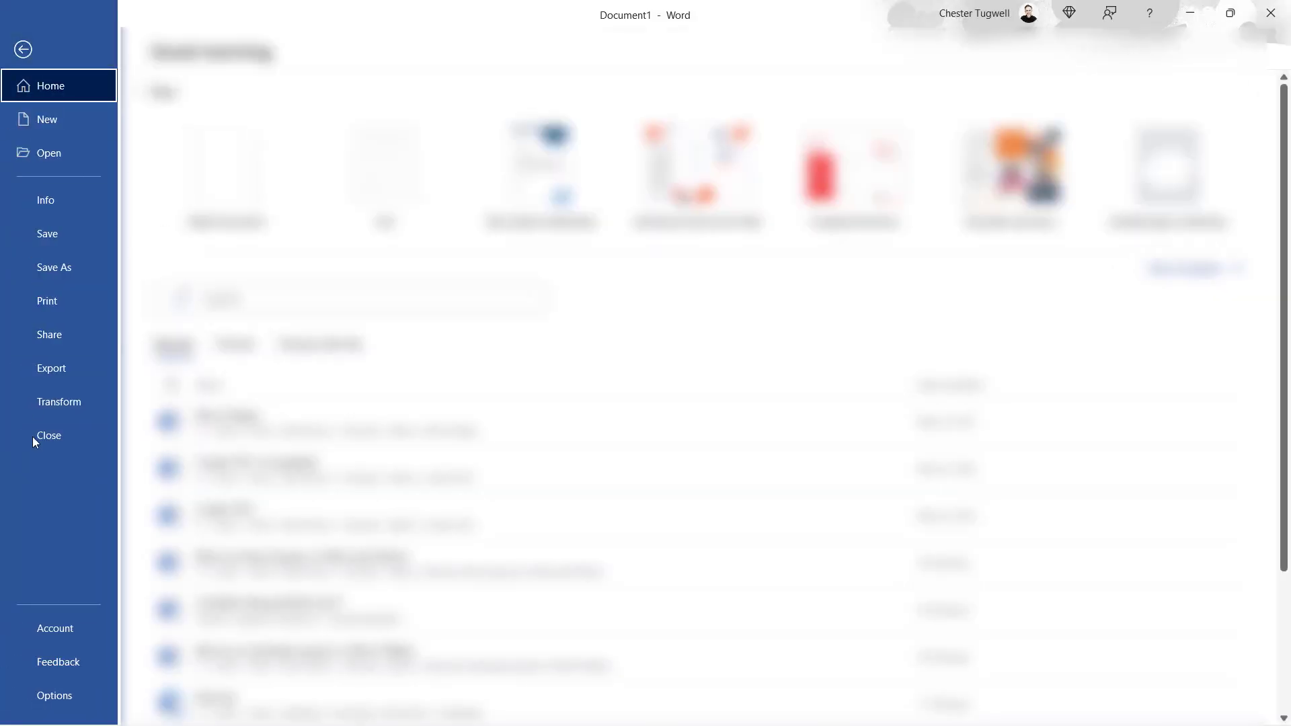
{"action": "left_click", "coordinate": [30, 696]}
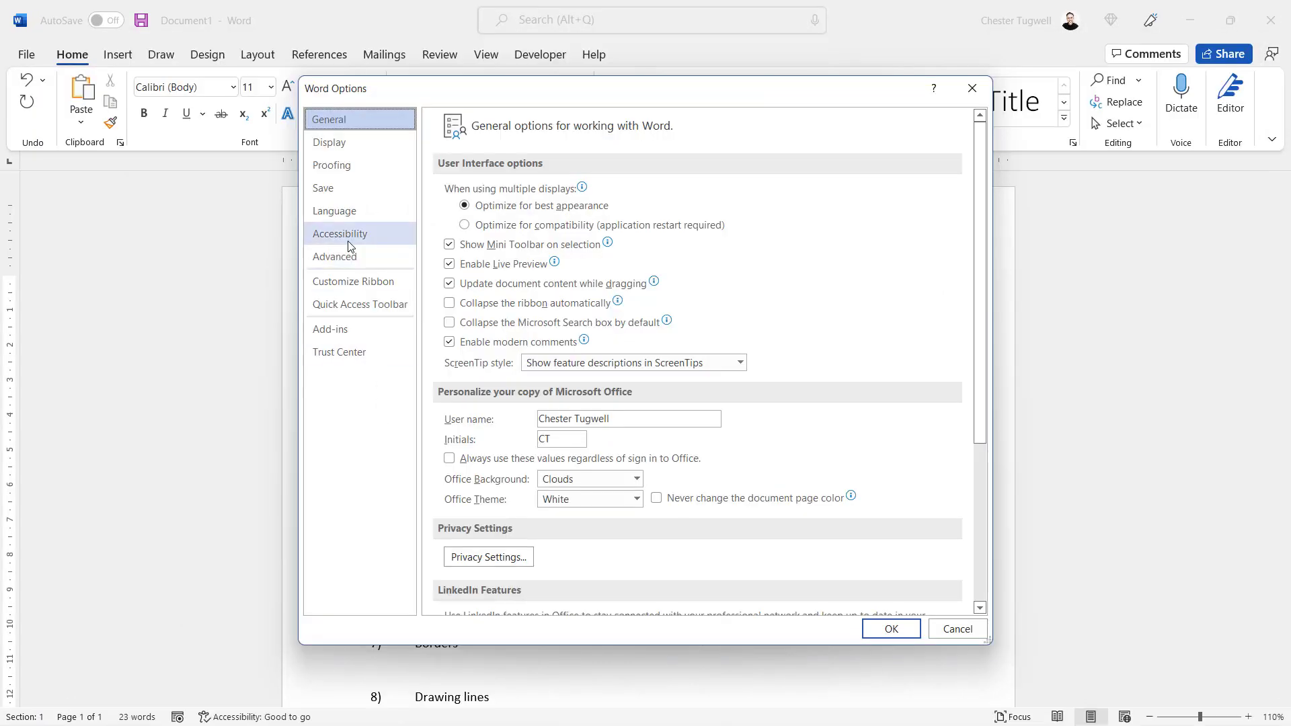
{"action": "left_click", "coordinate": [333, 164]}
{"action": "left_click", "coordinate": [711, 198]}
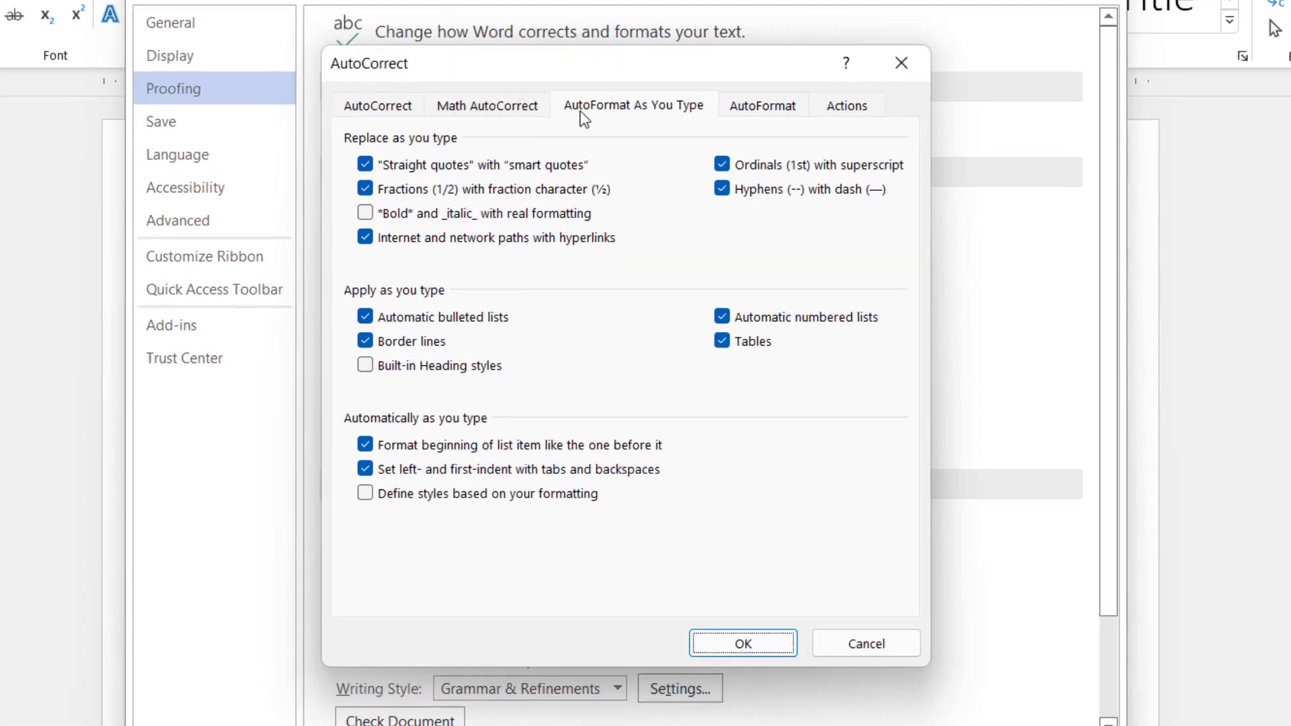
{"action": "left_click", "coordinate": [639, 178]}
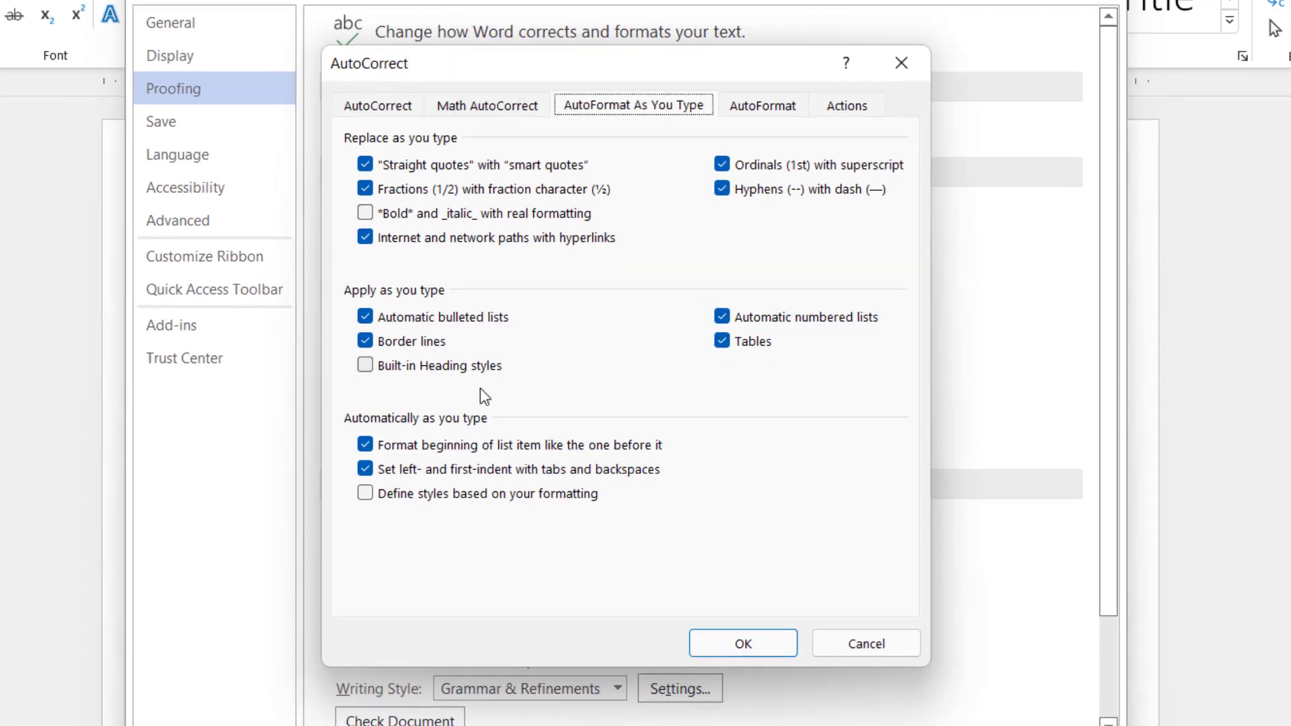
{"action": "left_click", "coordinate": [364, 341]}
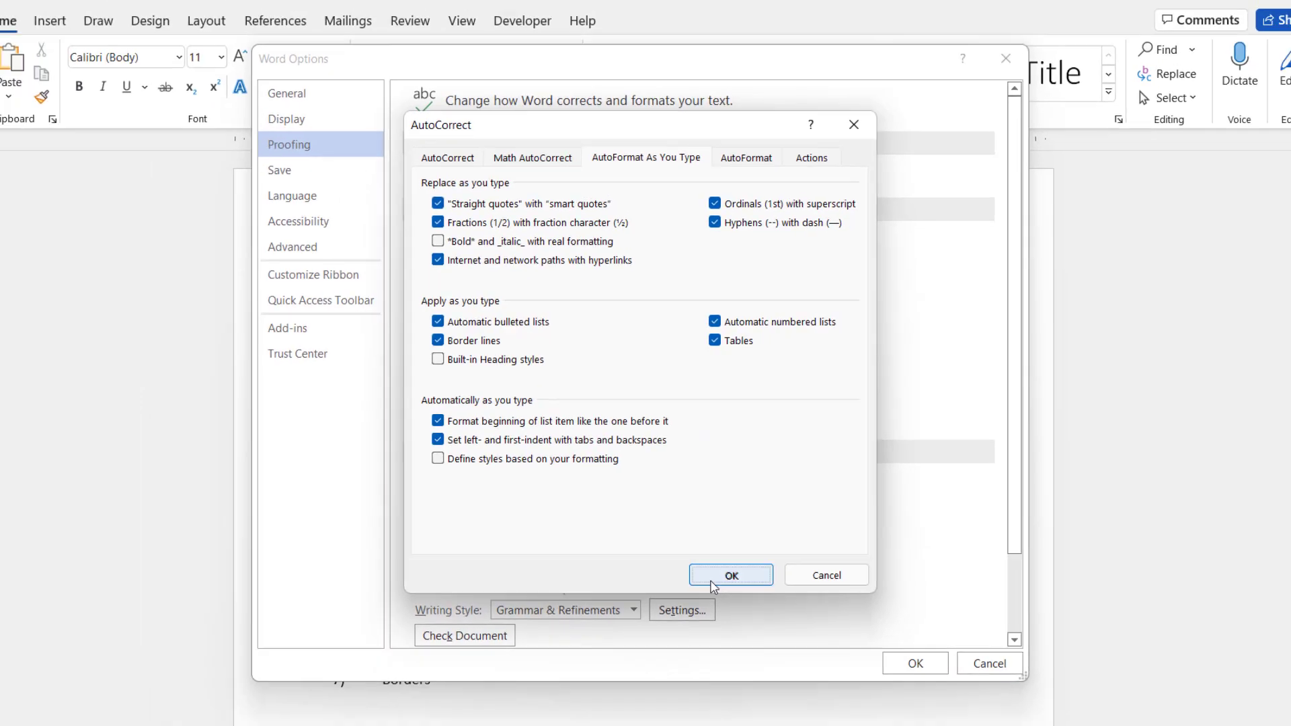
{"action": "left_click", "coordinate": [726, 646]}
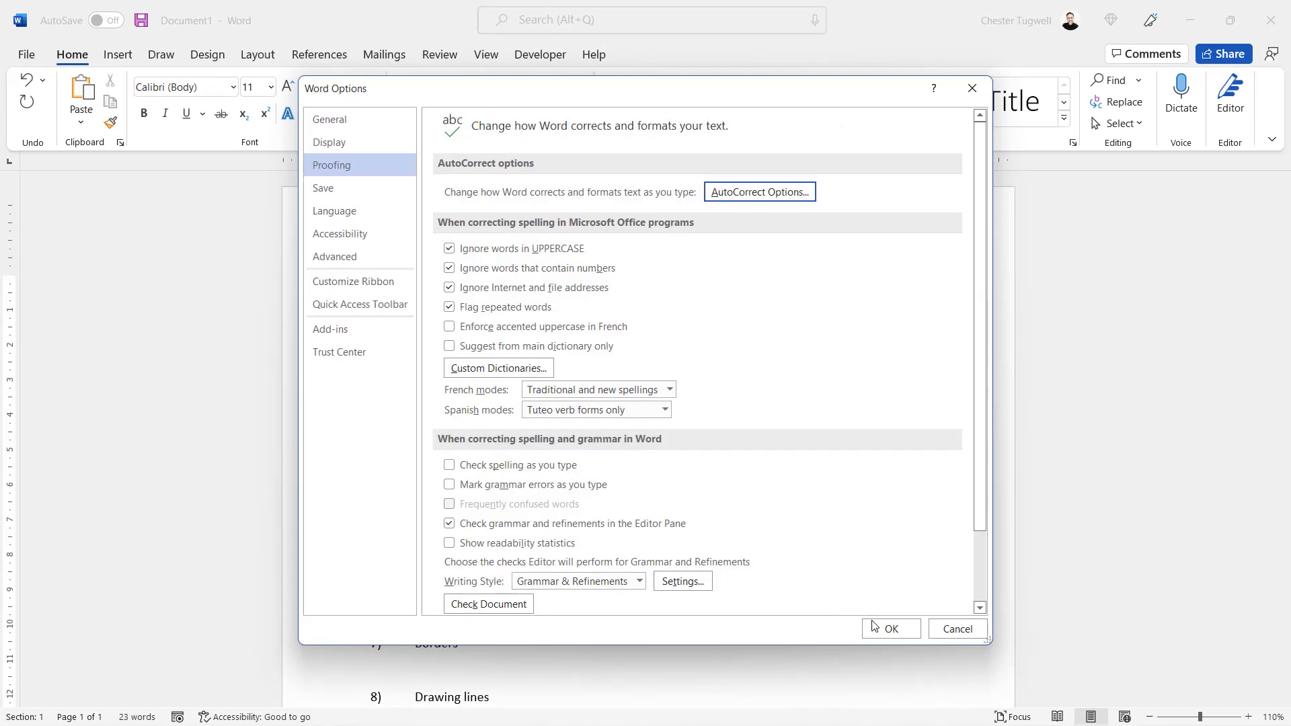
{"action": "left_click", "coordinate": [874, 627]}
{"action": "scroll", "coordinate": [417, 523], "scroll_direction": "down", "scroll_amount": 2}
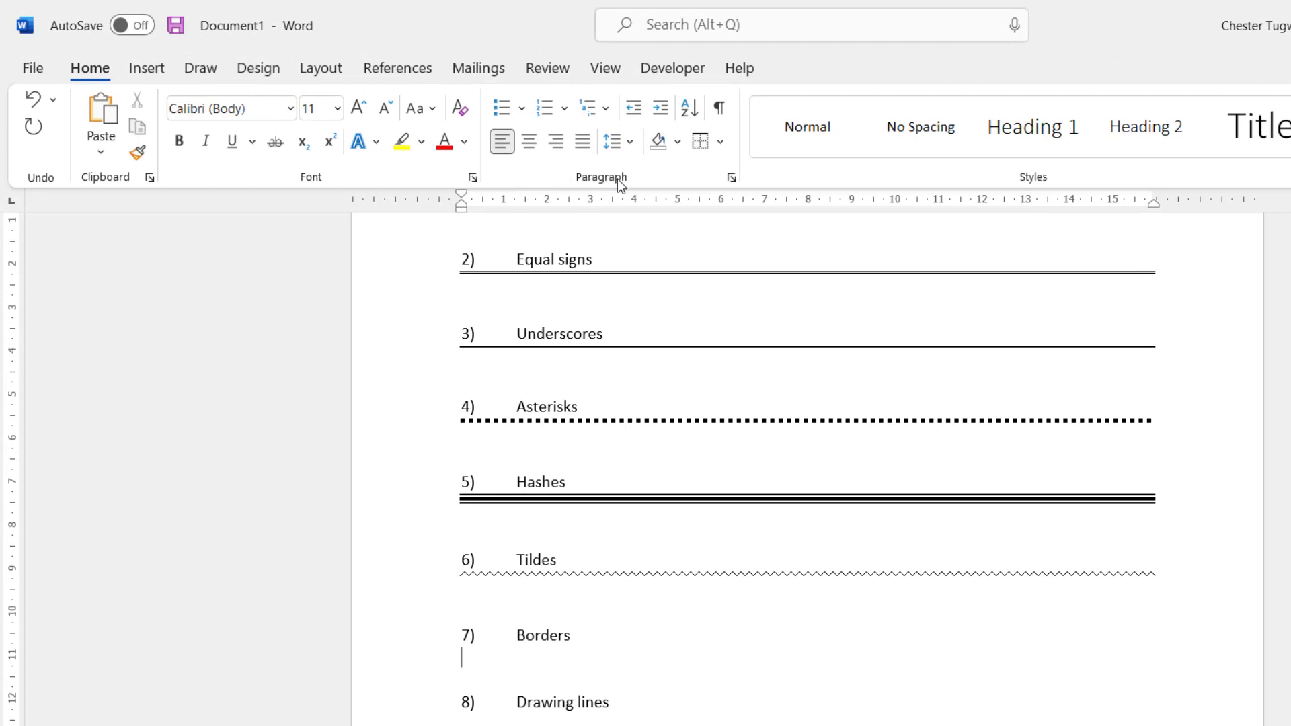
{"action": "left_click", "coordinate": [721, 143]}
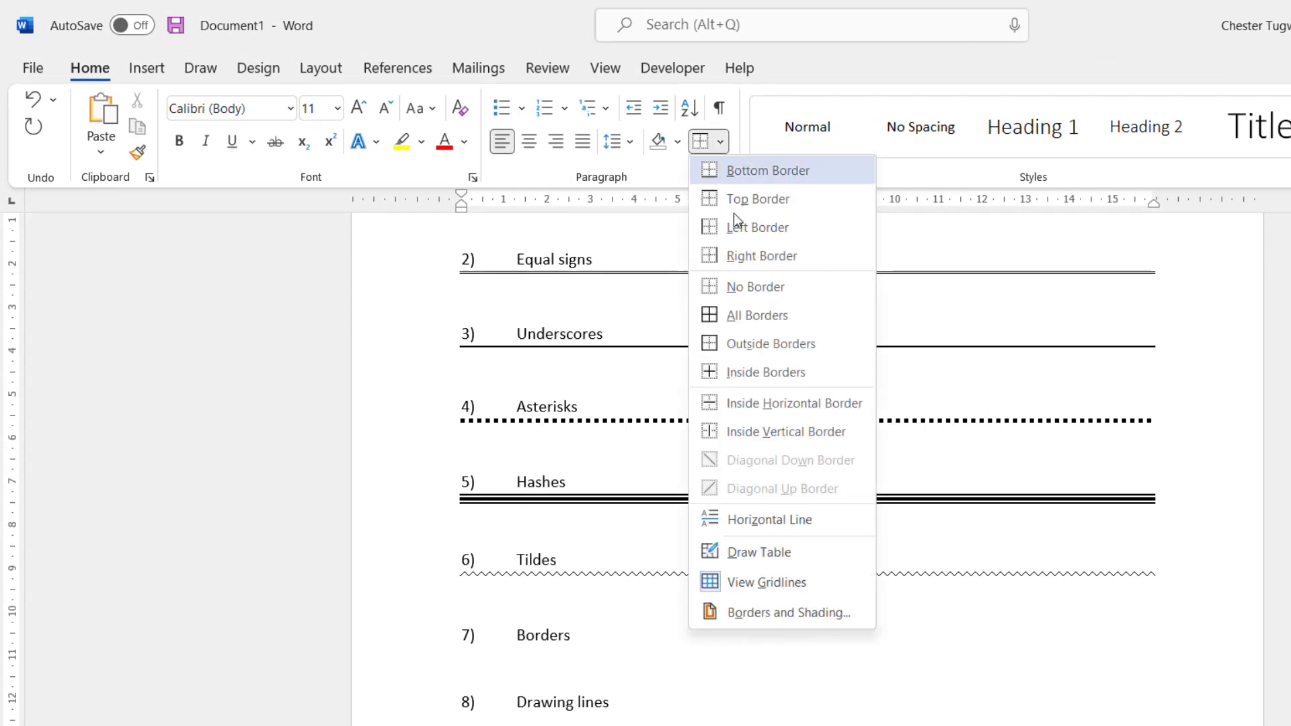
{"action": "left_click", "coordinate": [757, 523]}
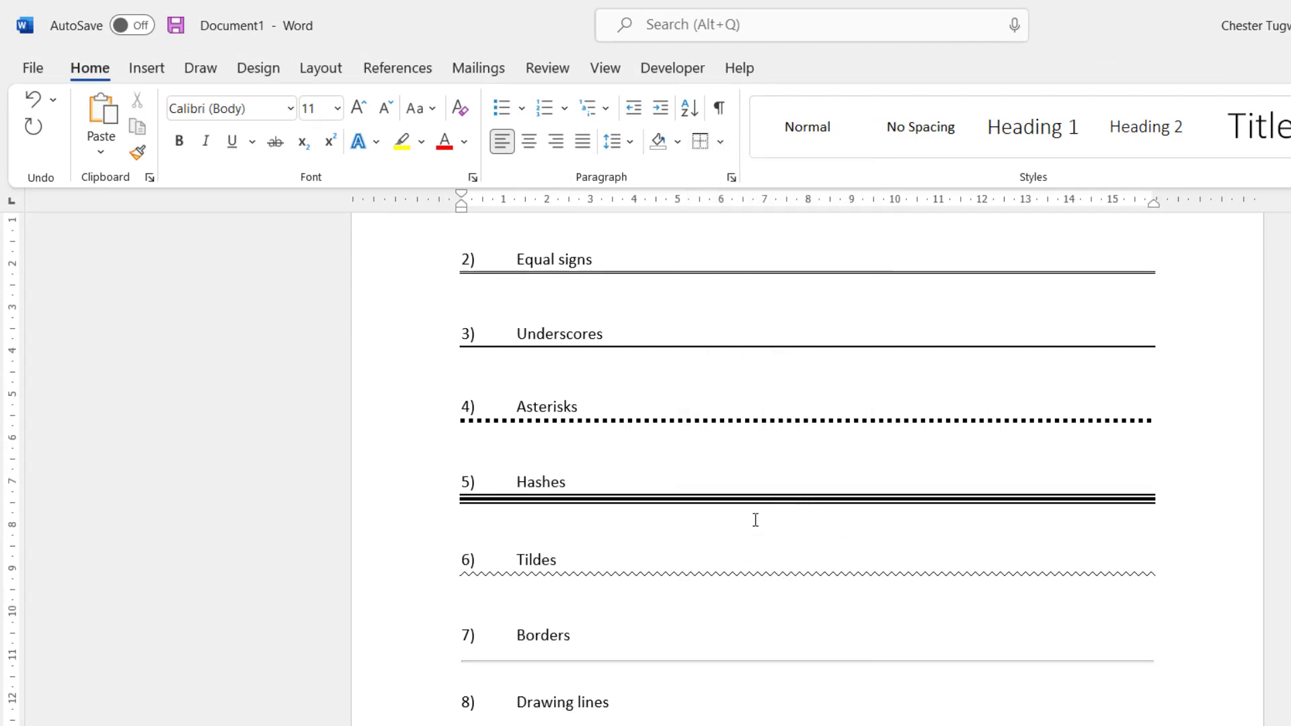
{"action": "key", "text": "ctrl+z"}
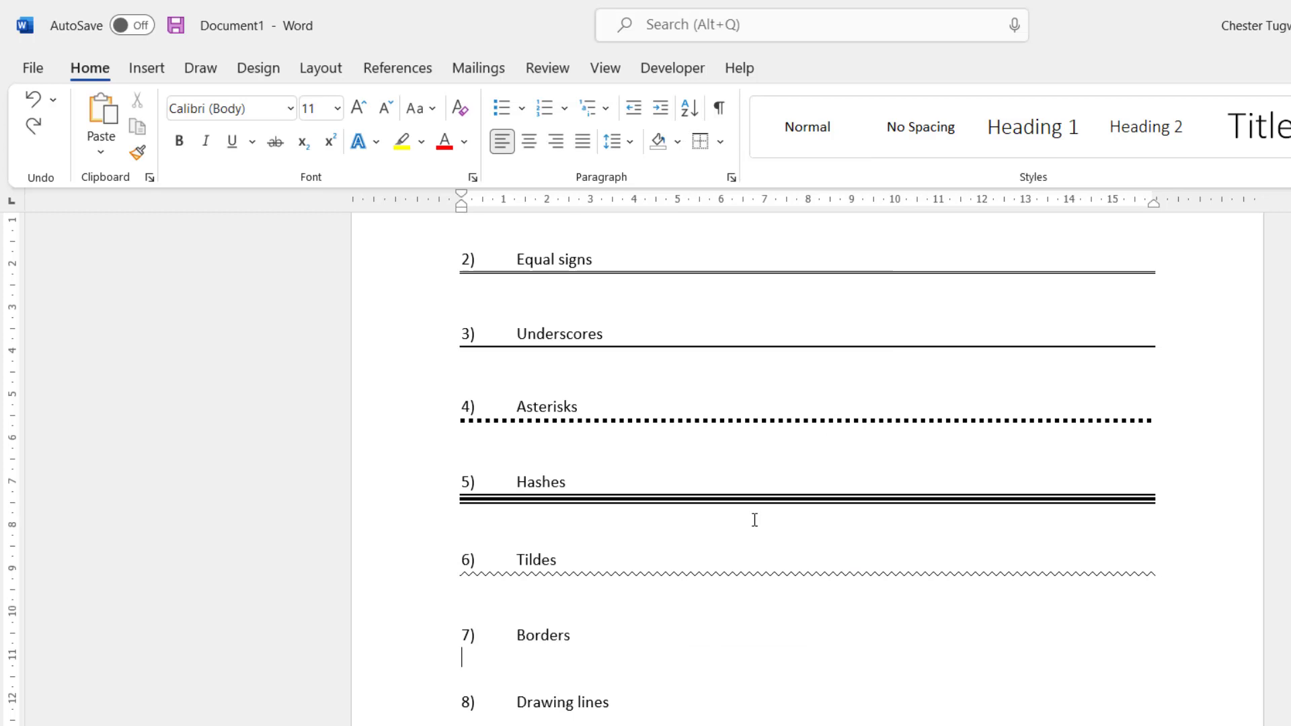
{"action": "left_click", "coordinate": [721, 143]}
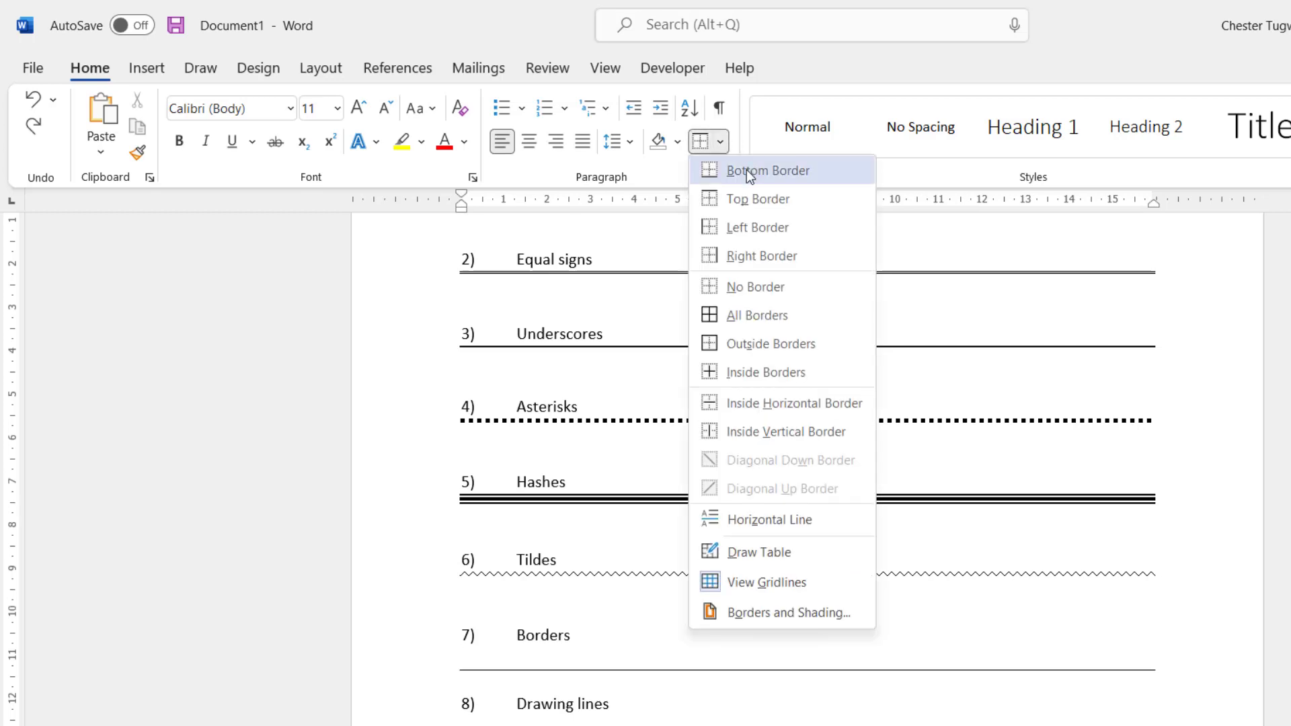
{"action": "left_click", "coordinate": [746, 205]}
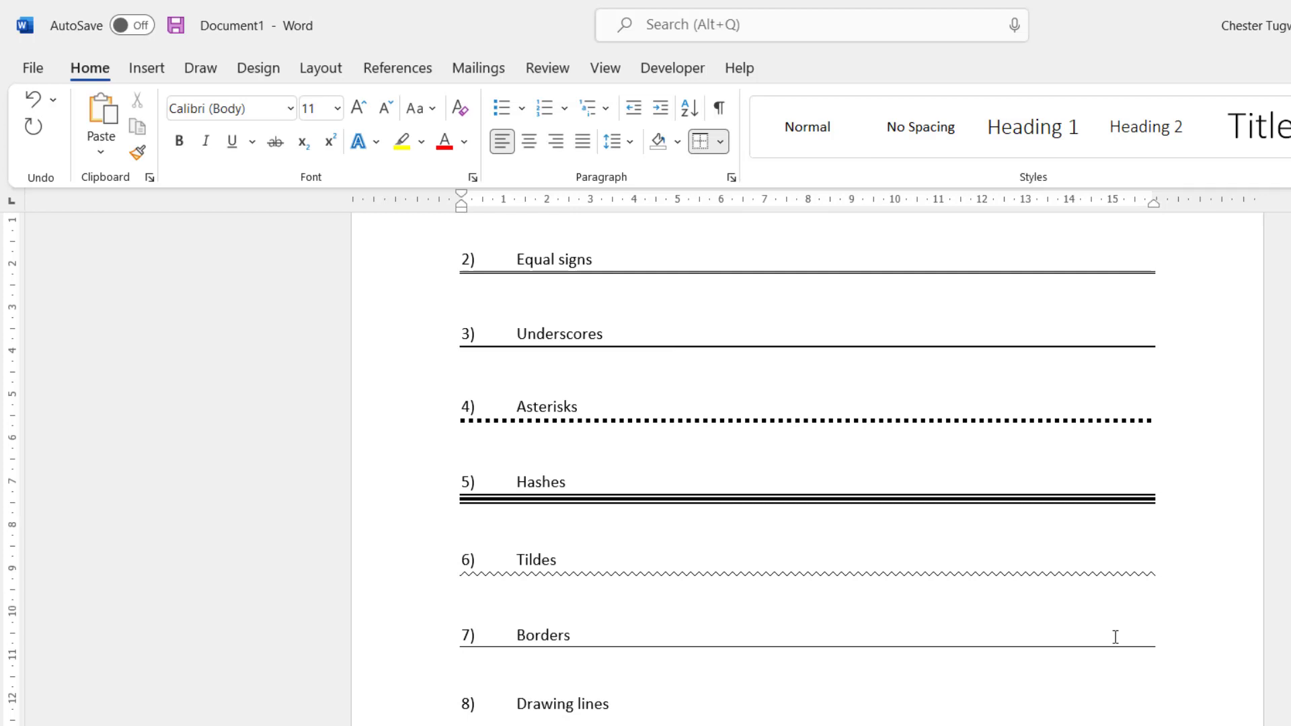
{"action": "key", "text": "ctrl+z"}
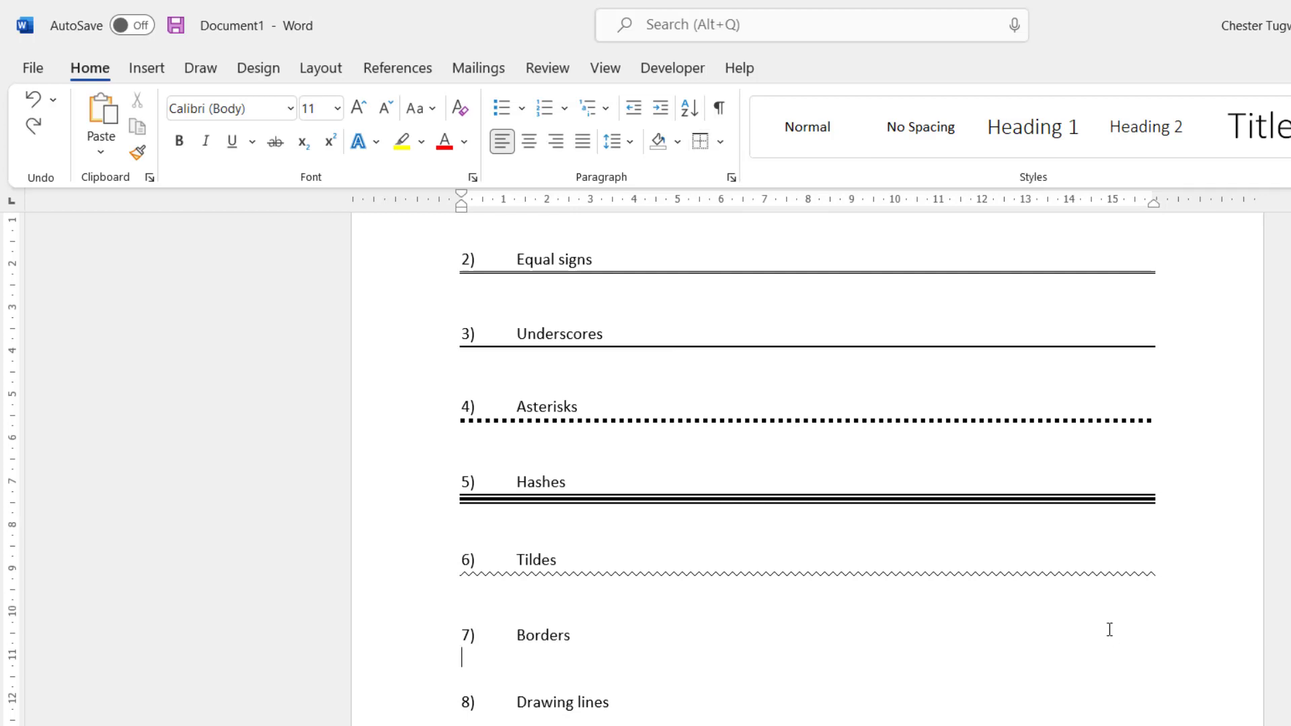
- In Borders and Shading, give the Borders paragraph a green double wavy top-only border
{"action": "left_click", "coordinate": [722, 147]}
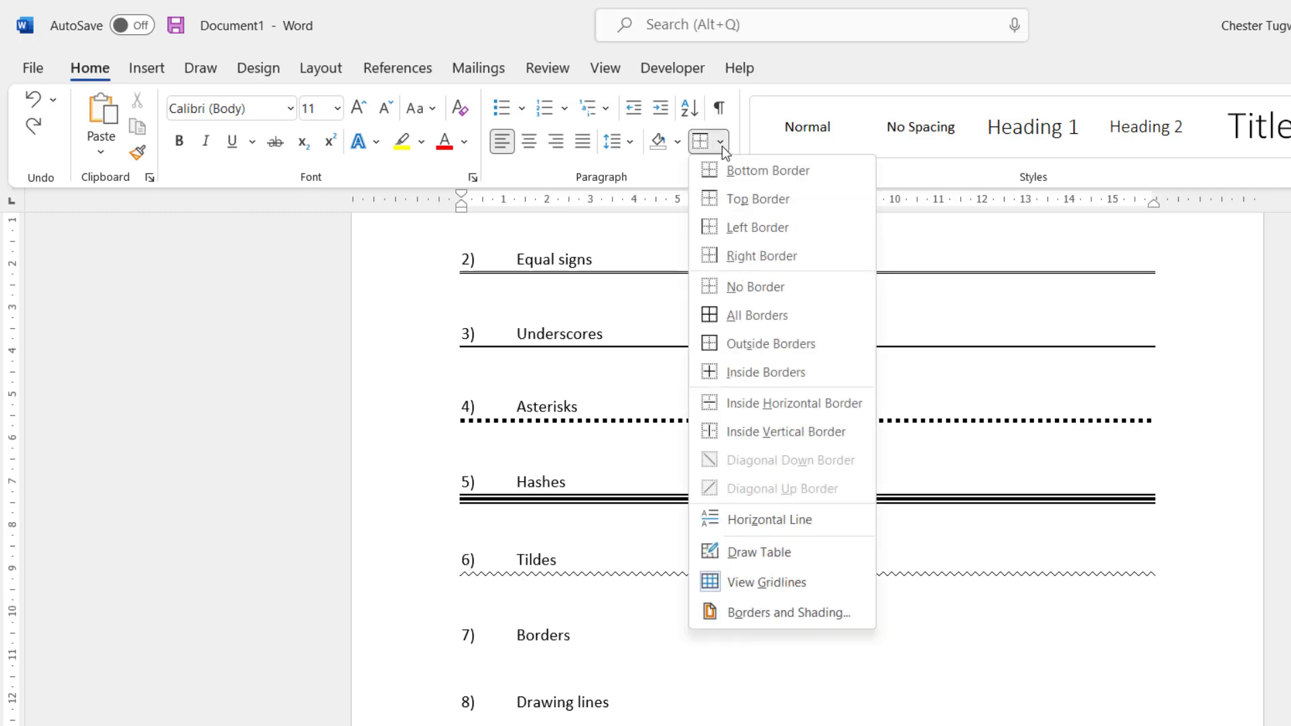
{"action": "left_click", "coordinate": [778, 615]}
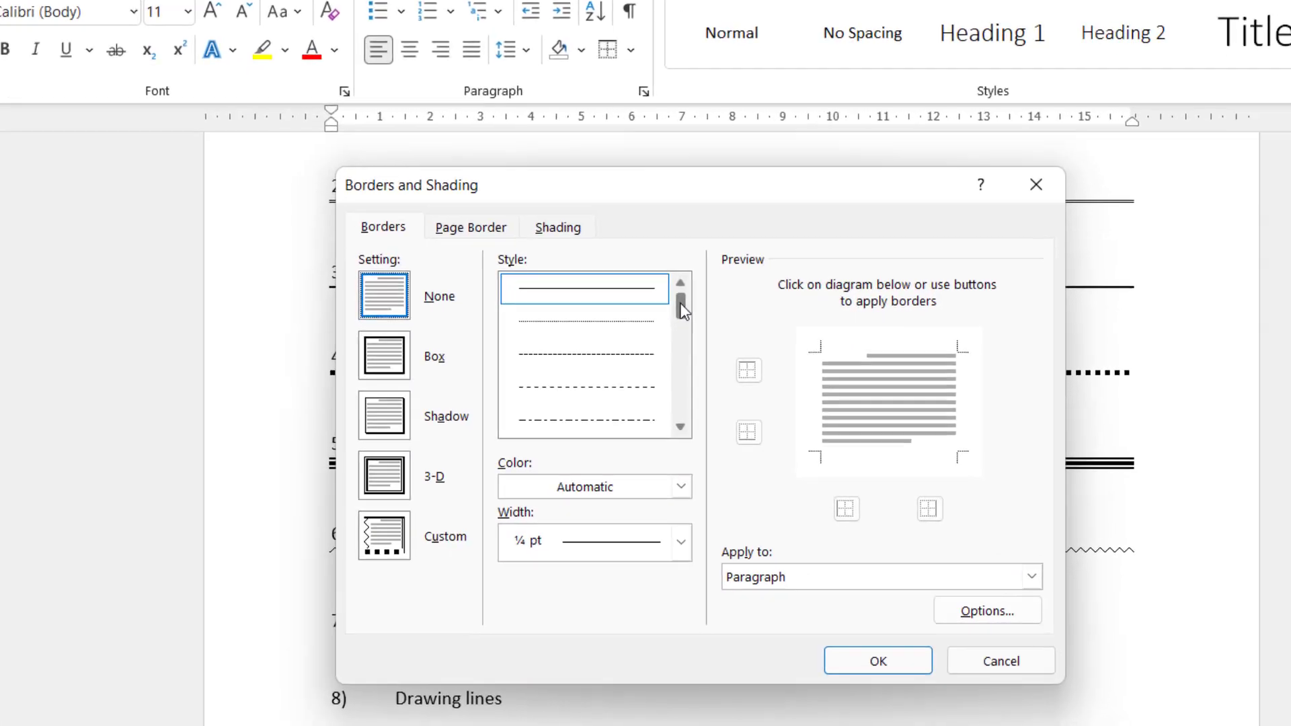
{"action": "left_click_drag", "start_coordinate": [764, 366], "coordinate": [765, 371]}
{"action": "left_click_drag", "start_coordinate": [617, 269], "coordinate": [617, 346]}
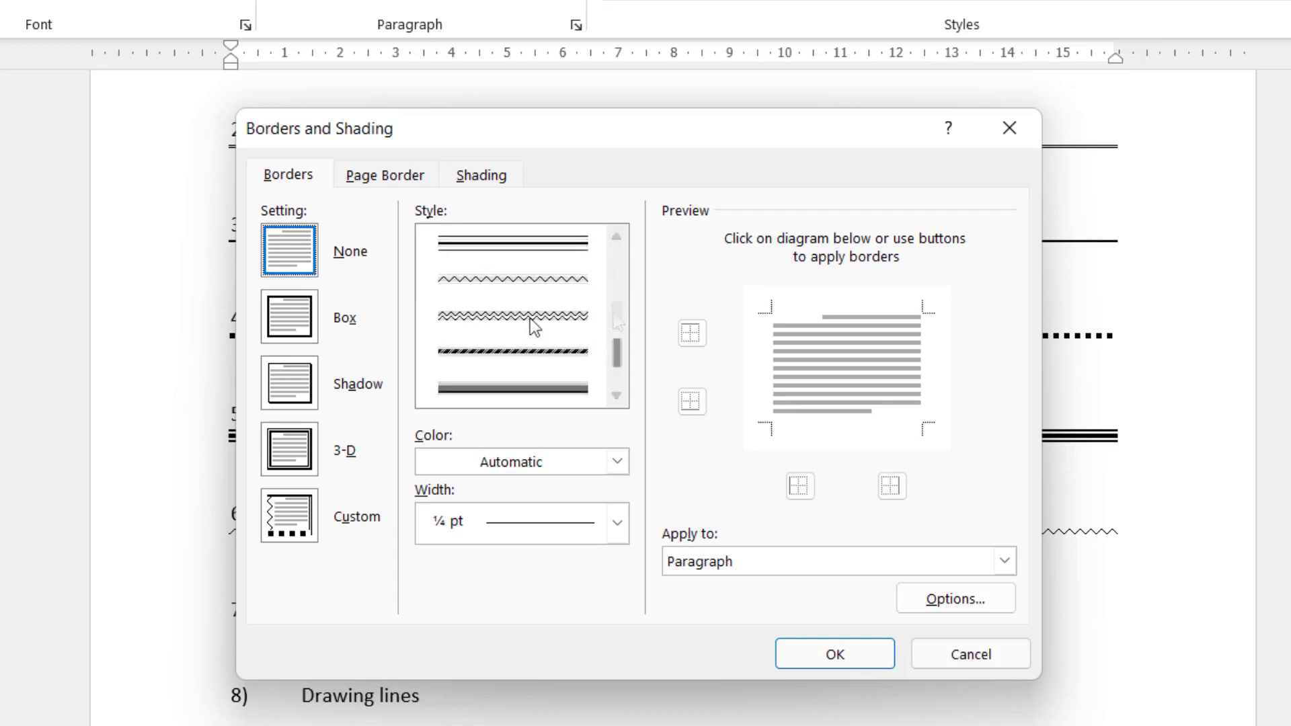
{"action": "left_click", "coordinate": [530, 325]}
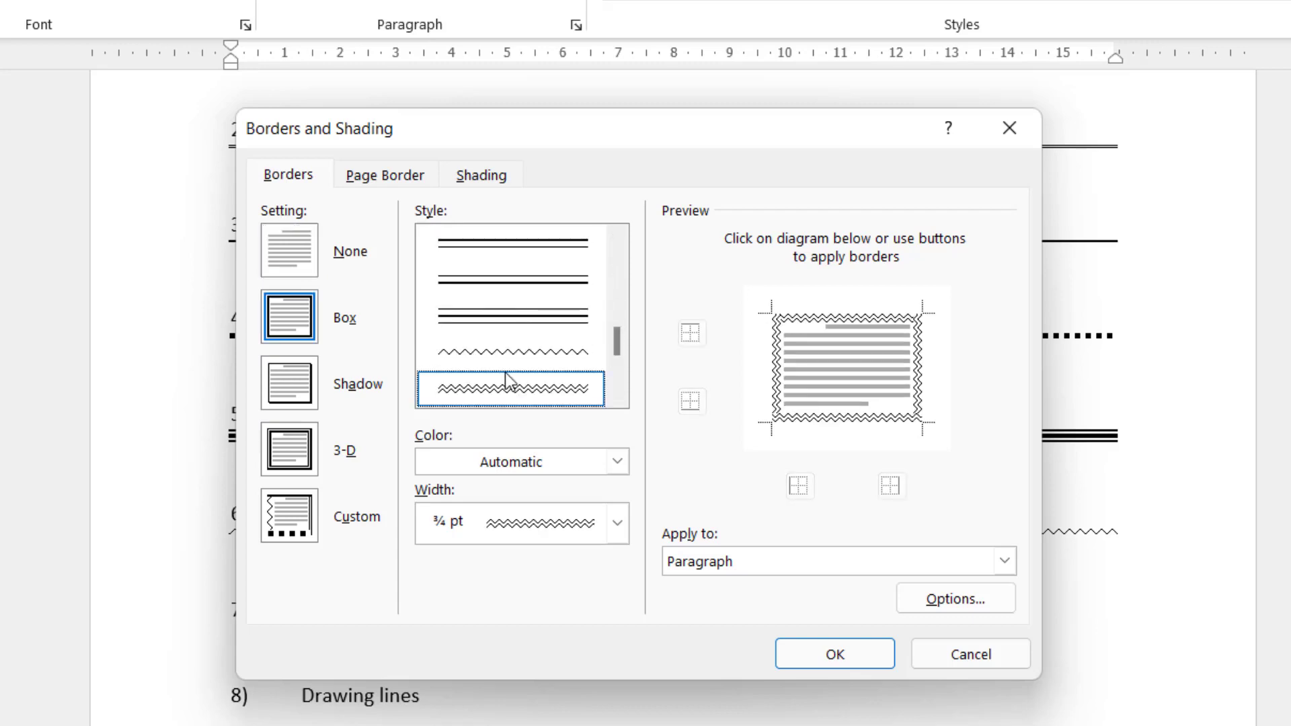
{"action": "left_click", "coordinate": [617, 462]}
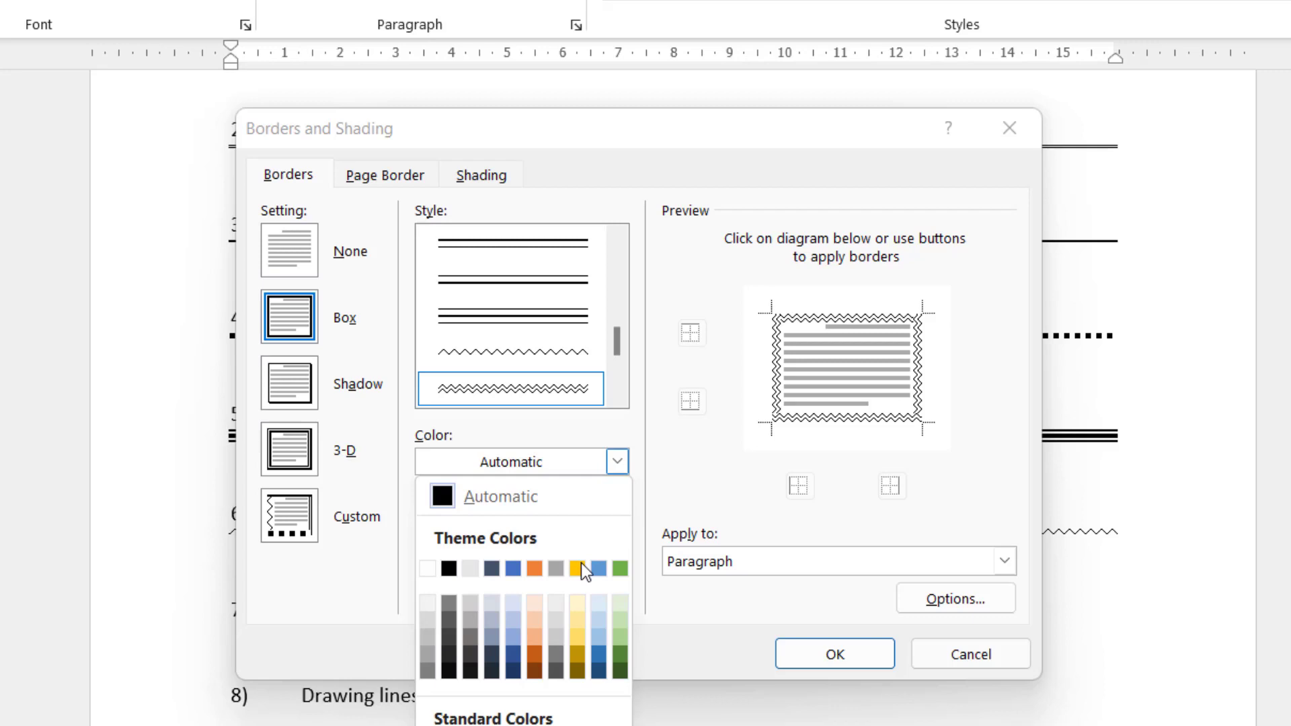
{"action": "left_click", "coordinate": [619, 569]}
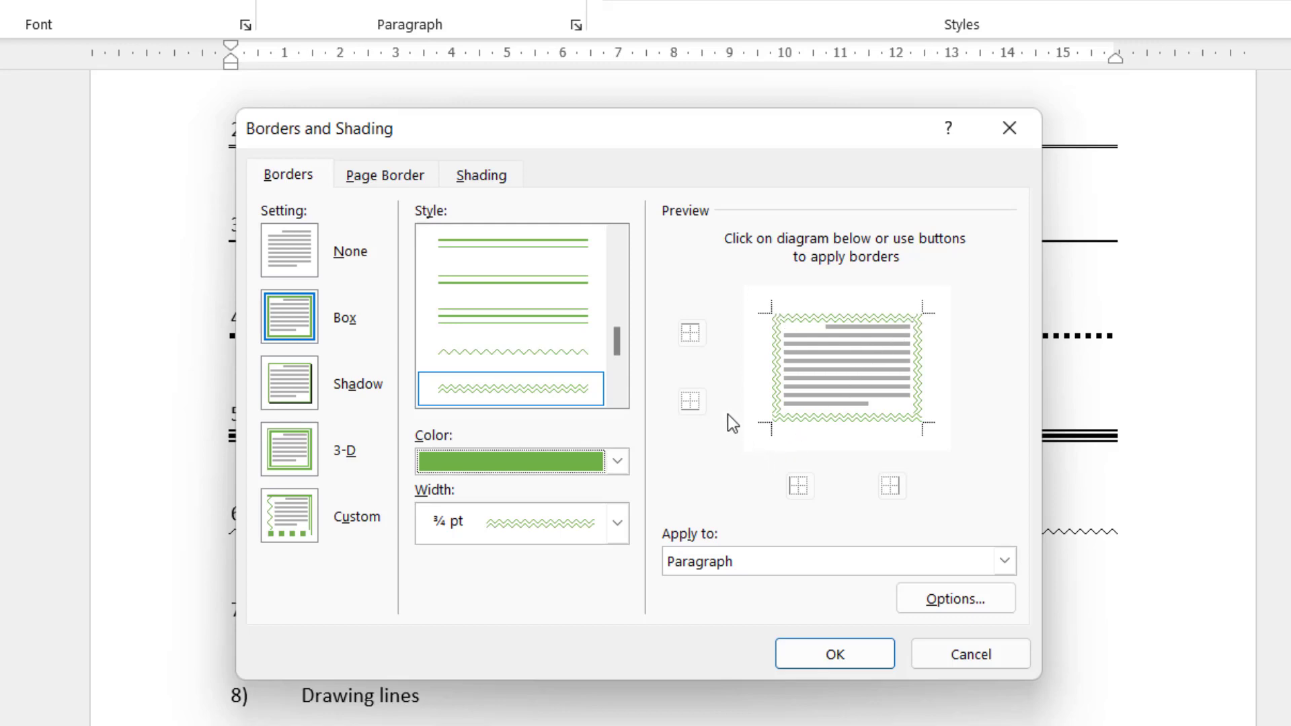
{"action": "left_click", "coordinate": [801, 489]}
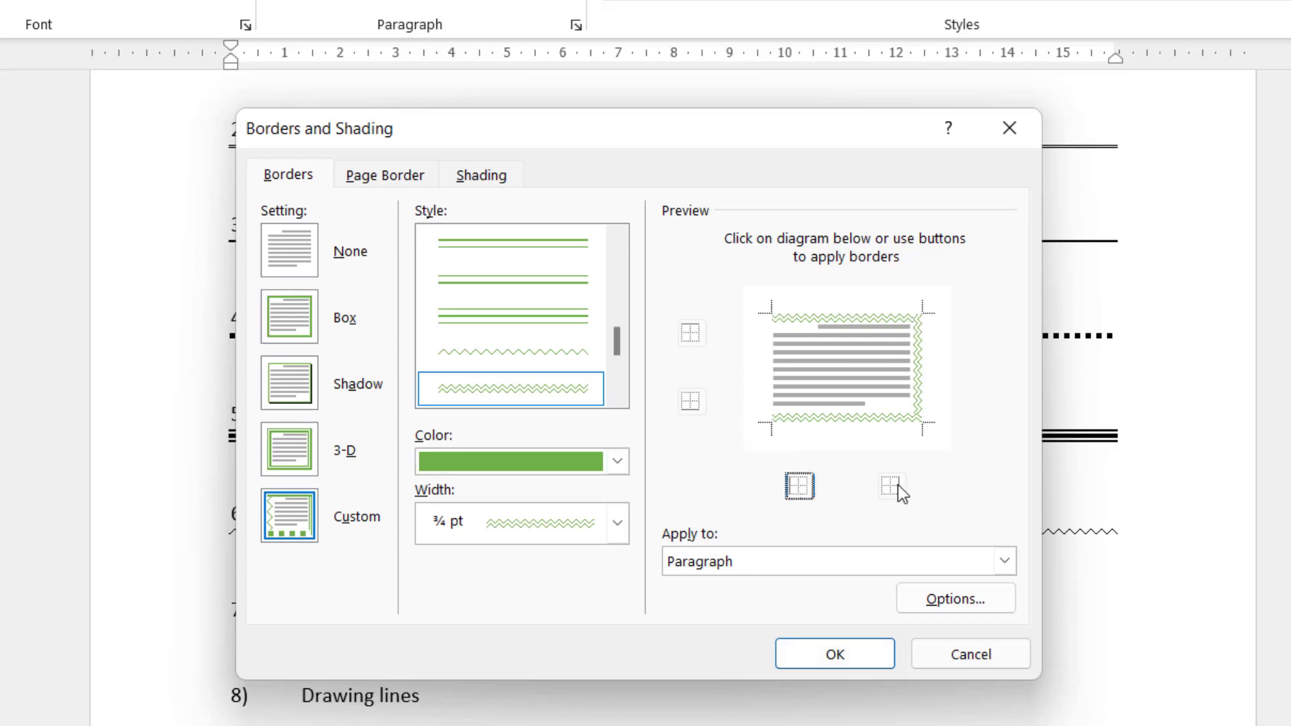
{"action": "left_click", "coordinate": [897, 485]}
{"action": "left_click", "coordinate": [692, 403]}
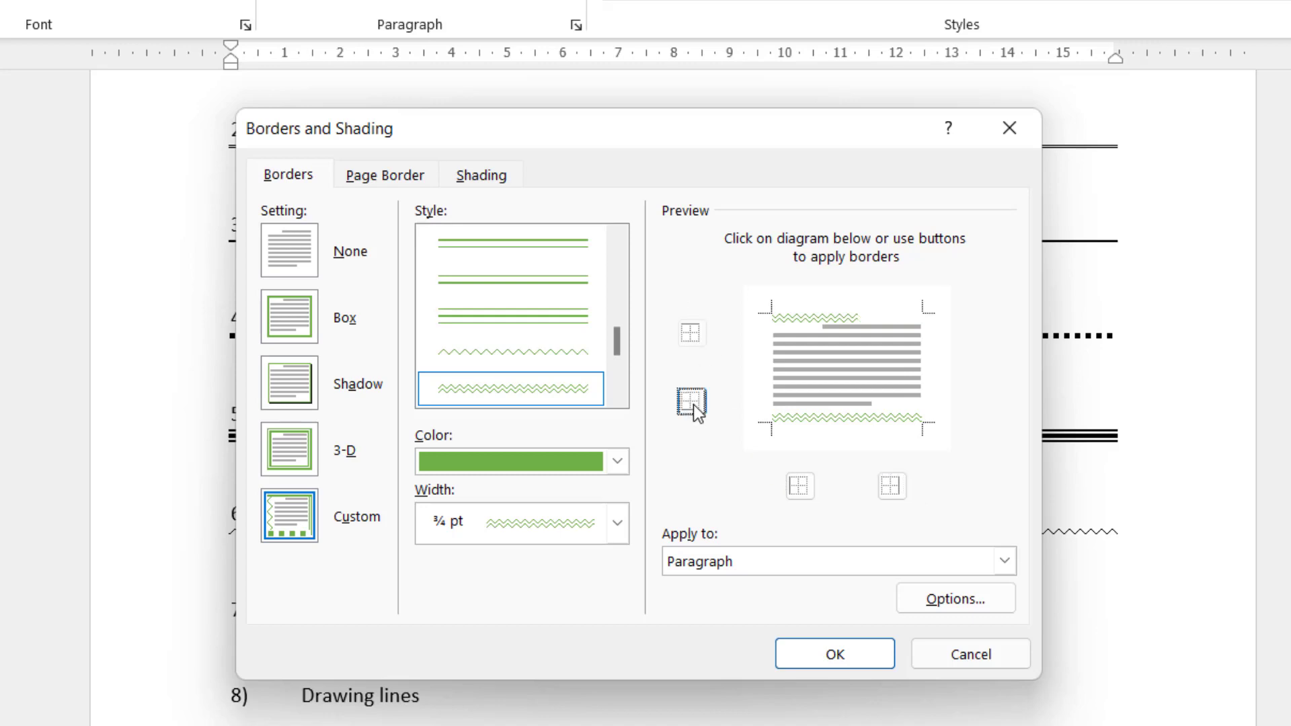
{"action": "left_click", "coordinate": [845, 653]}
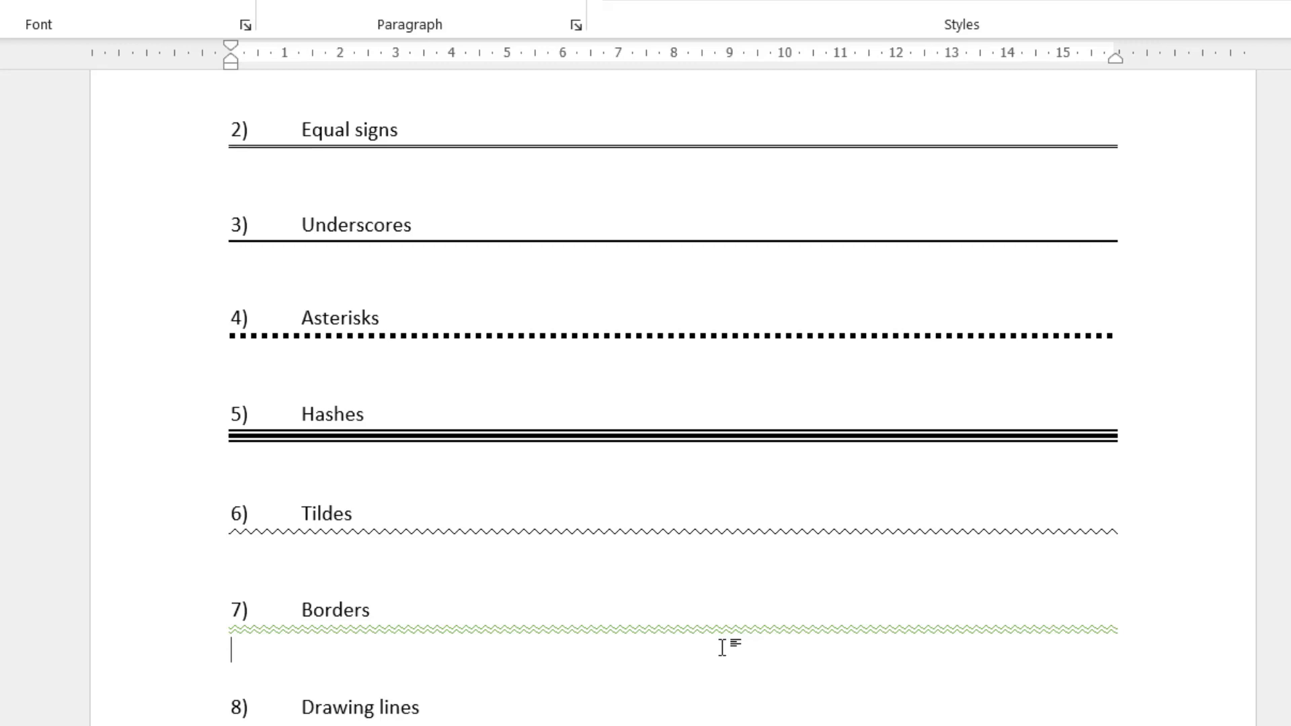
- Draw a 16.14 cm horizontal Line shape beneath '8) Drawing lines'
{"action": "left_click", "coordinate": [119, 55]}
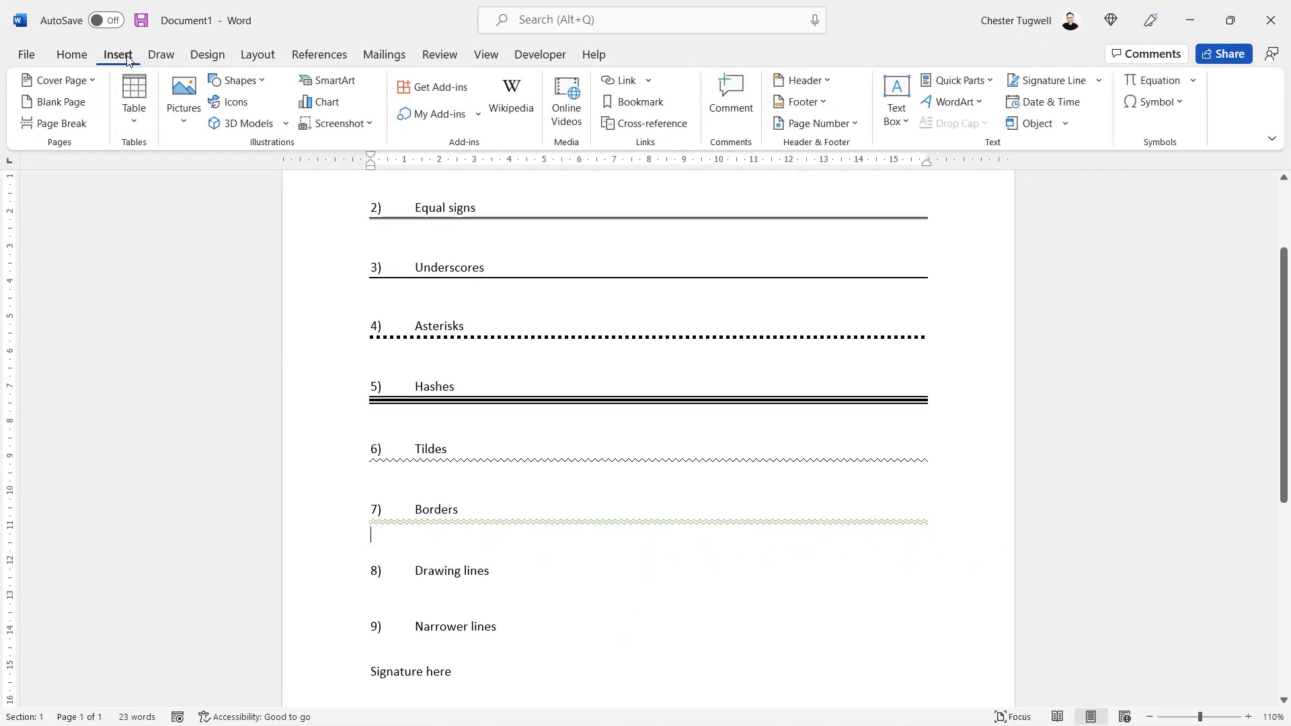
{"action": "left_click", "coordinate": [235, 80]}
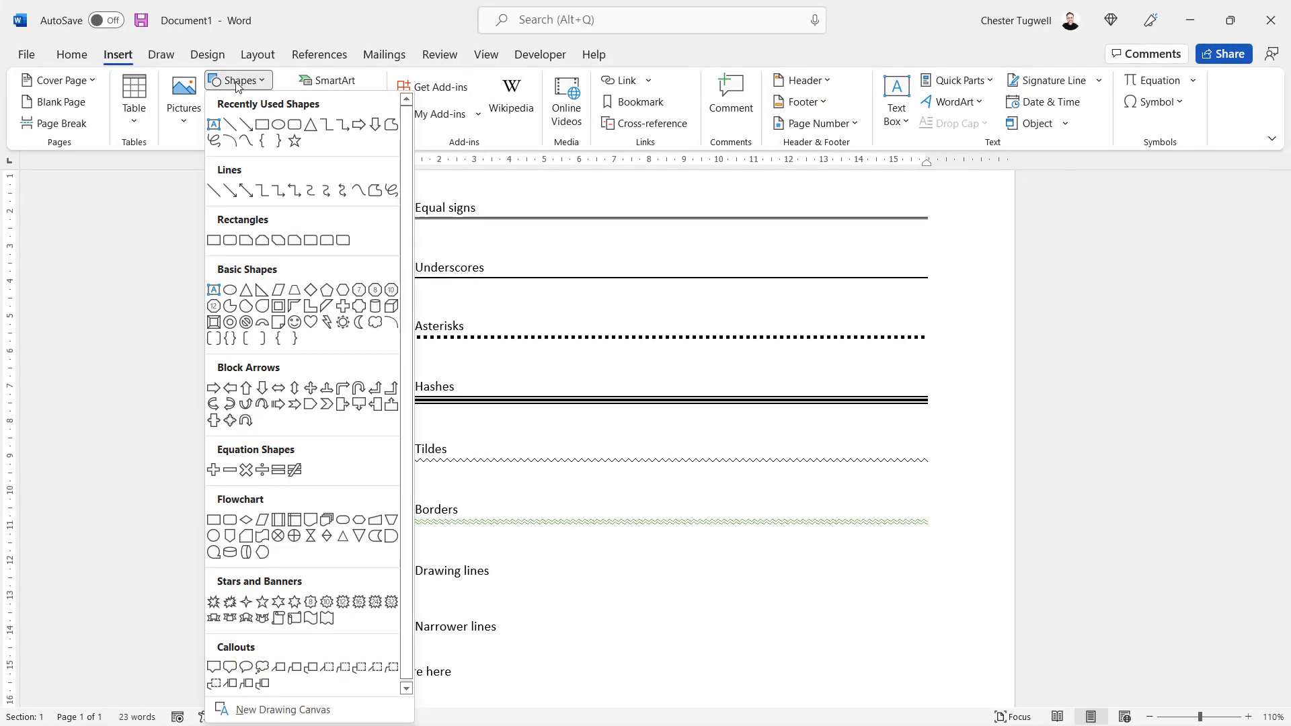
{"action": "left_click", "coordinate": [231, 128]}
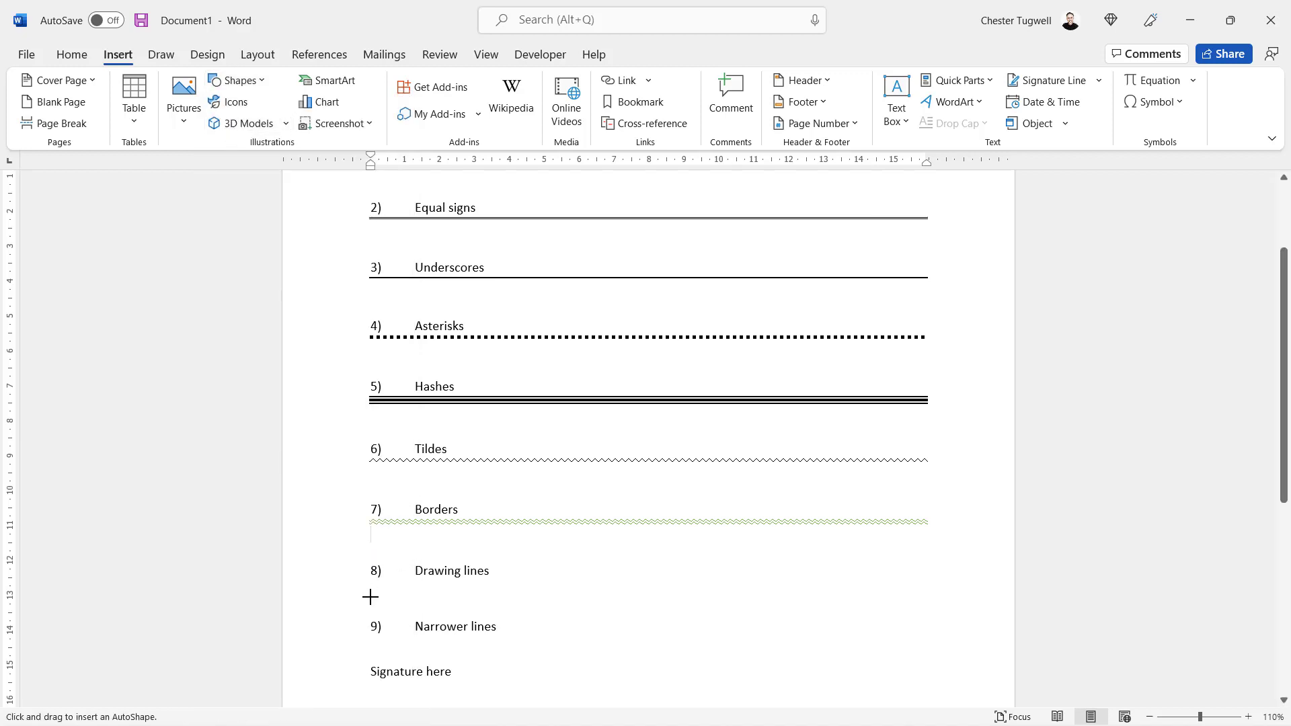
{"action": "left_click_drag", "start_coordinate": [370, 596], "coordinate": [935, 596]}
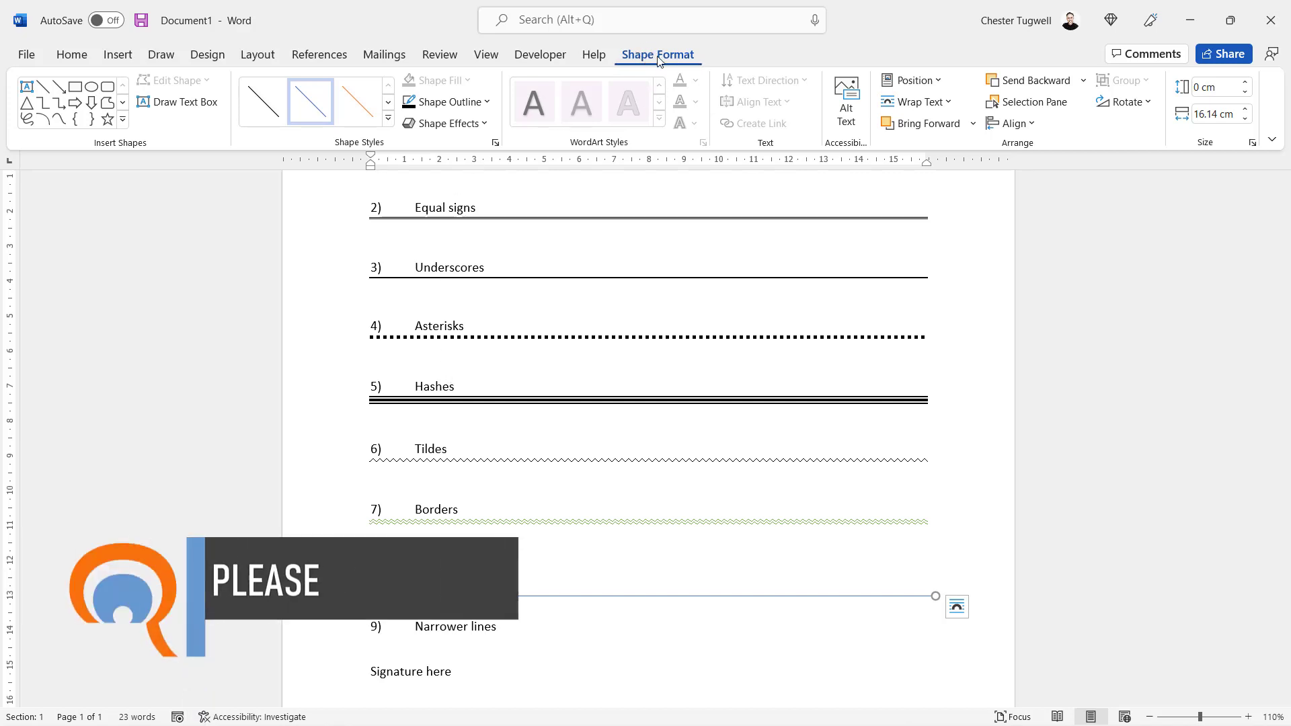
- Give the Drawing lines line an orange, dashed outline
{"action": "left_click", "coordinate": [487, 103]}
{"action": "left_click", "coordinate": [475, 144]}
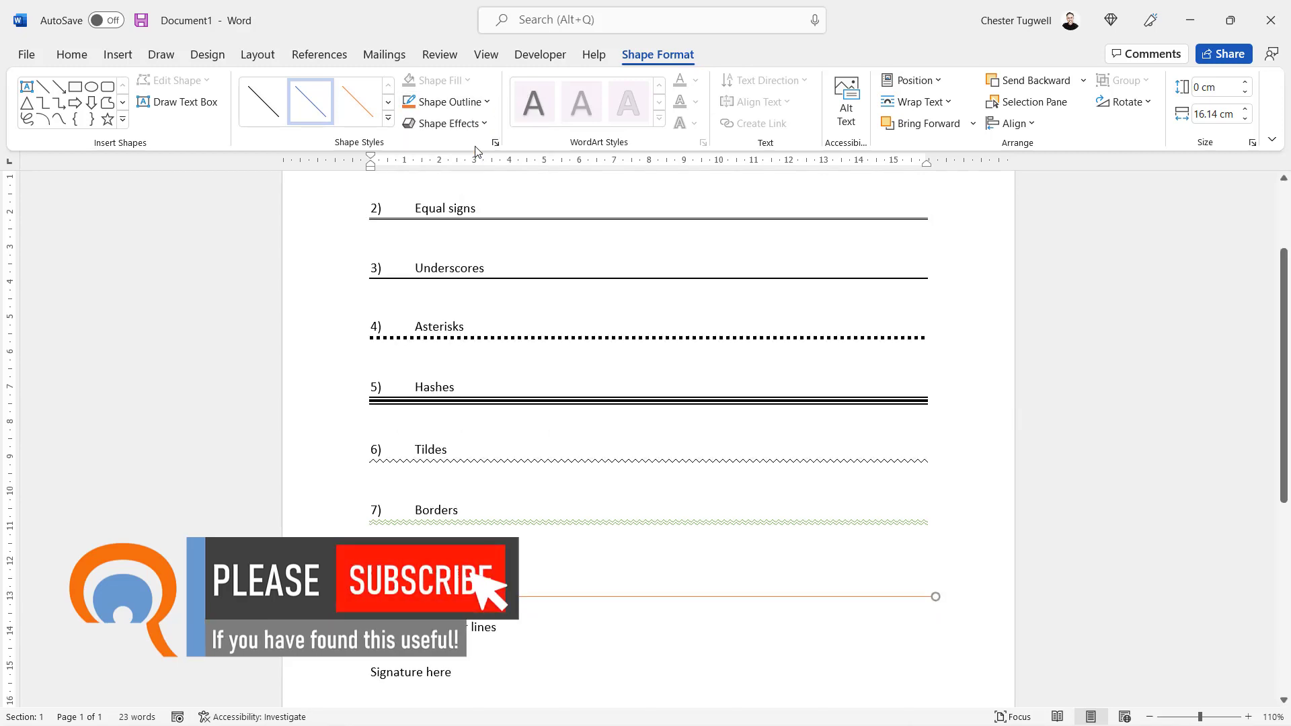
{"action": "left_click", "coordinate": [487, 104]}
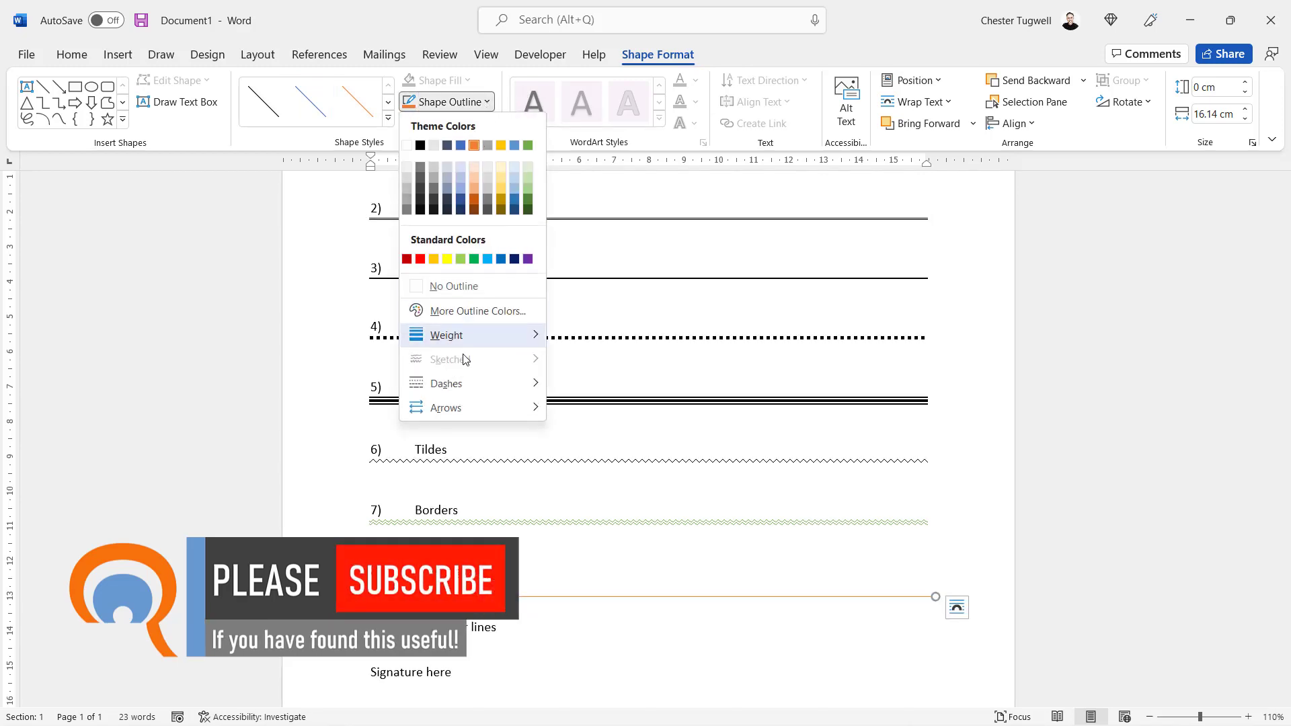
{"action": "mouse_move", "coordinate": [464, 390]}
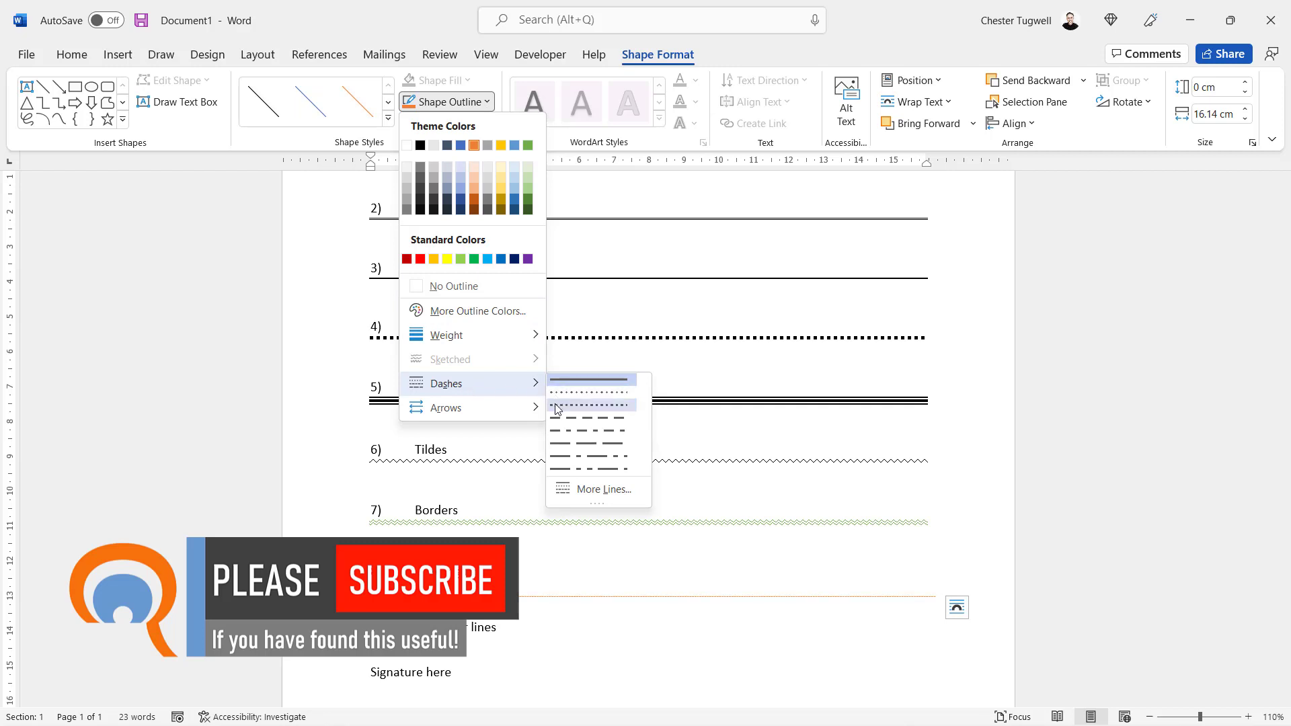
{"action": "left_click", "coordinate": [578, 418]}
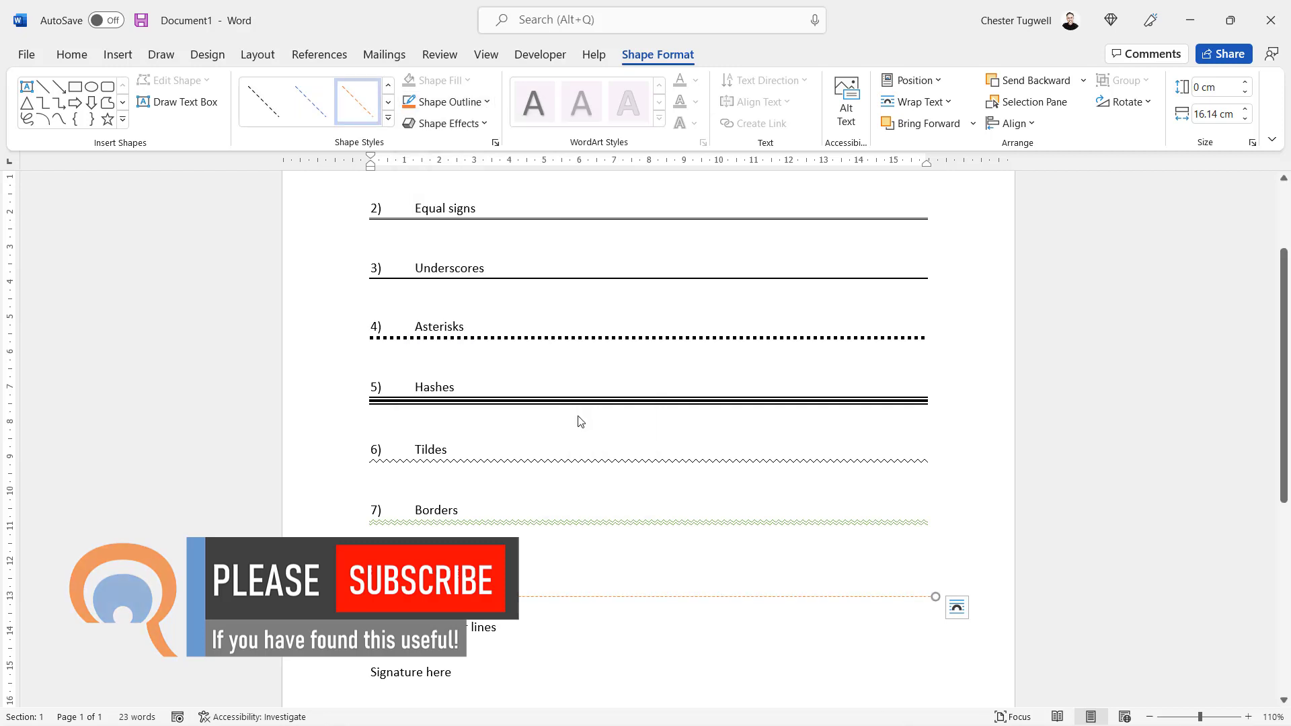
{"action": "scroll", "coordinate": [581, 422], "scroll_direction": "down", "scroll_amount": 3}
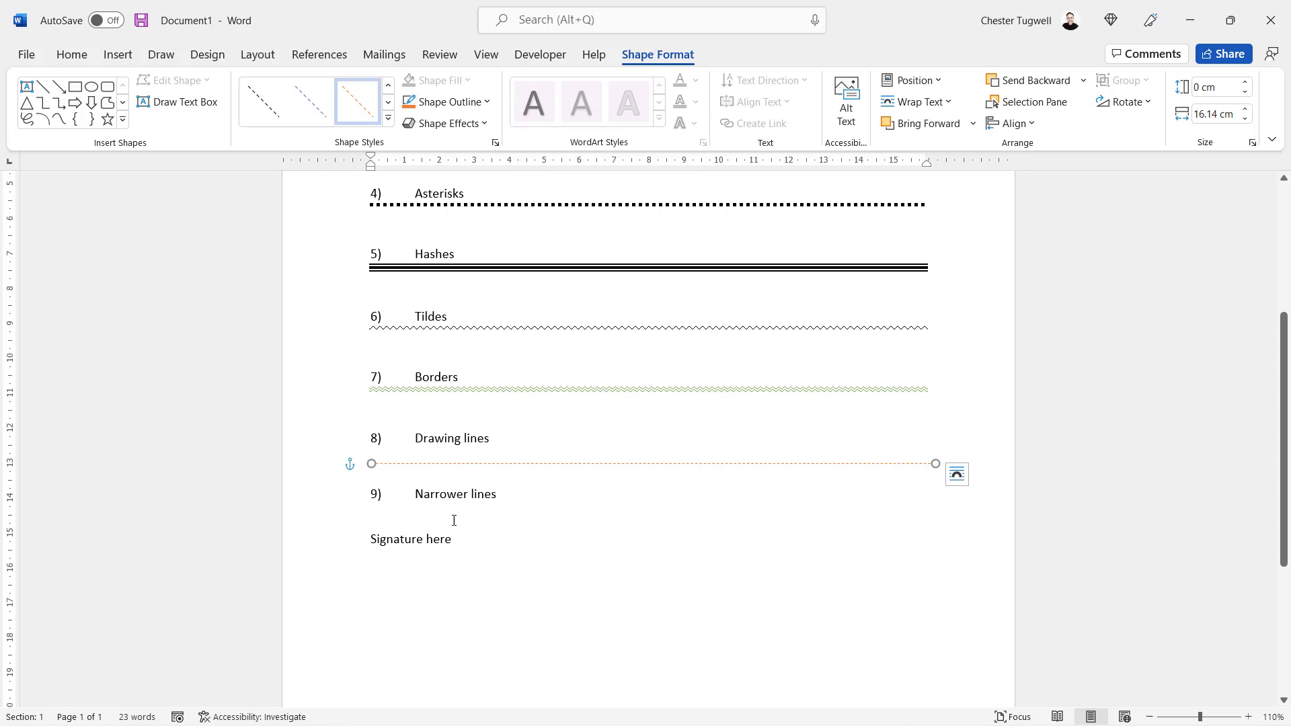
{"action": "left_click", "coordinate": [400, 588]}
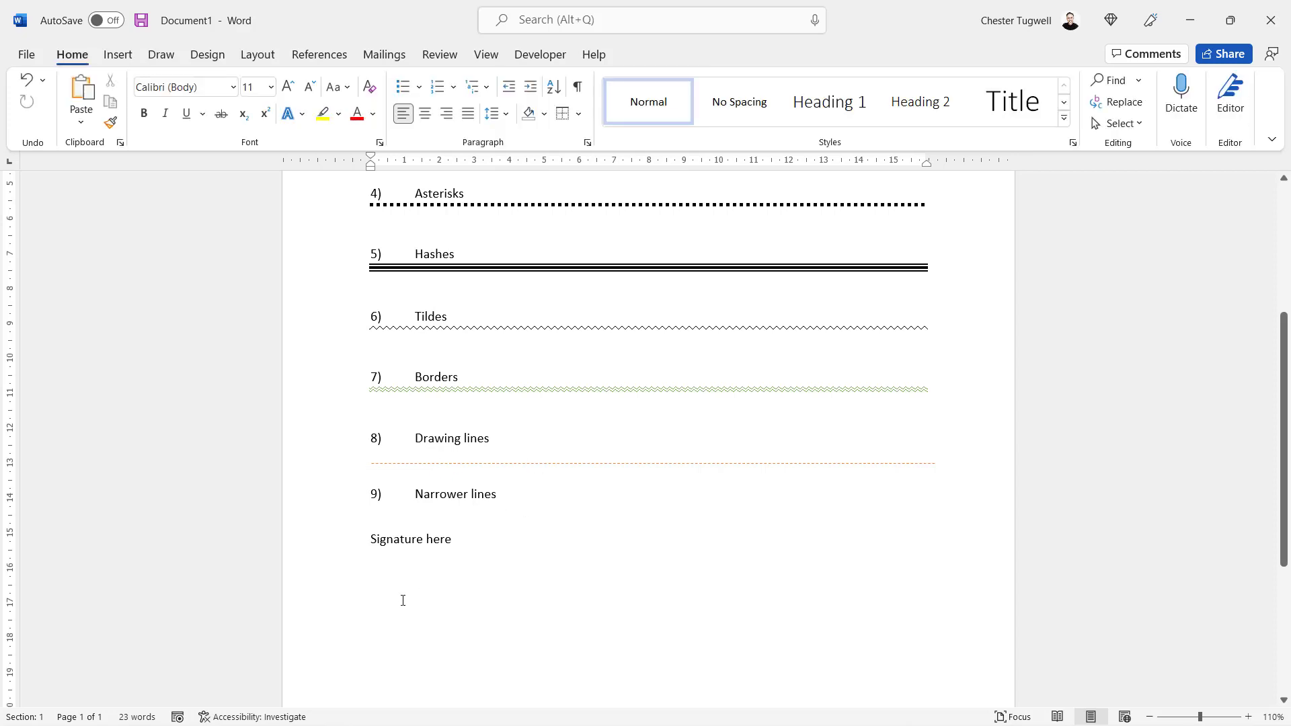
{"action": "type", "text": "___"}
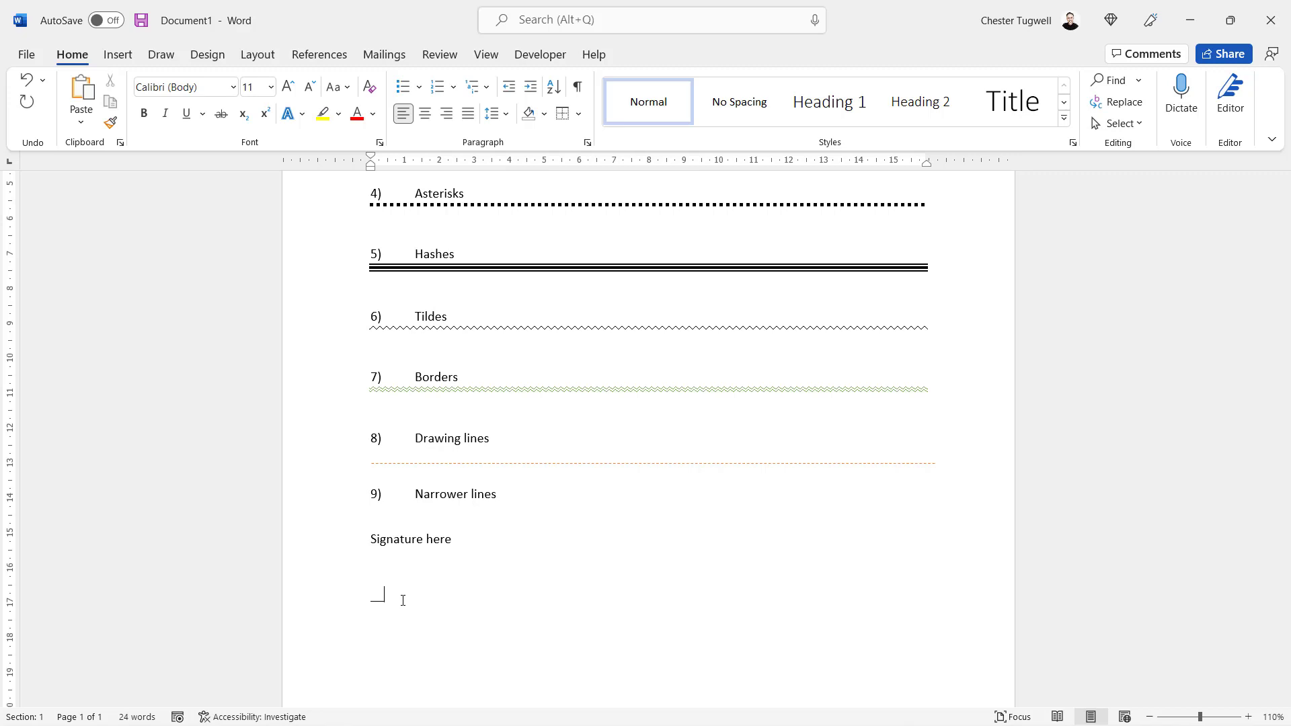
{"action": "type", "text": "____________________________"}
{"action": "key", "text": "Return"}
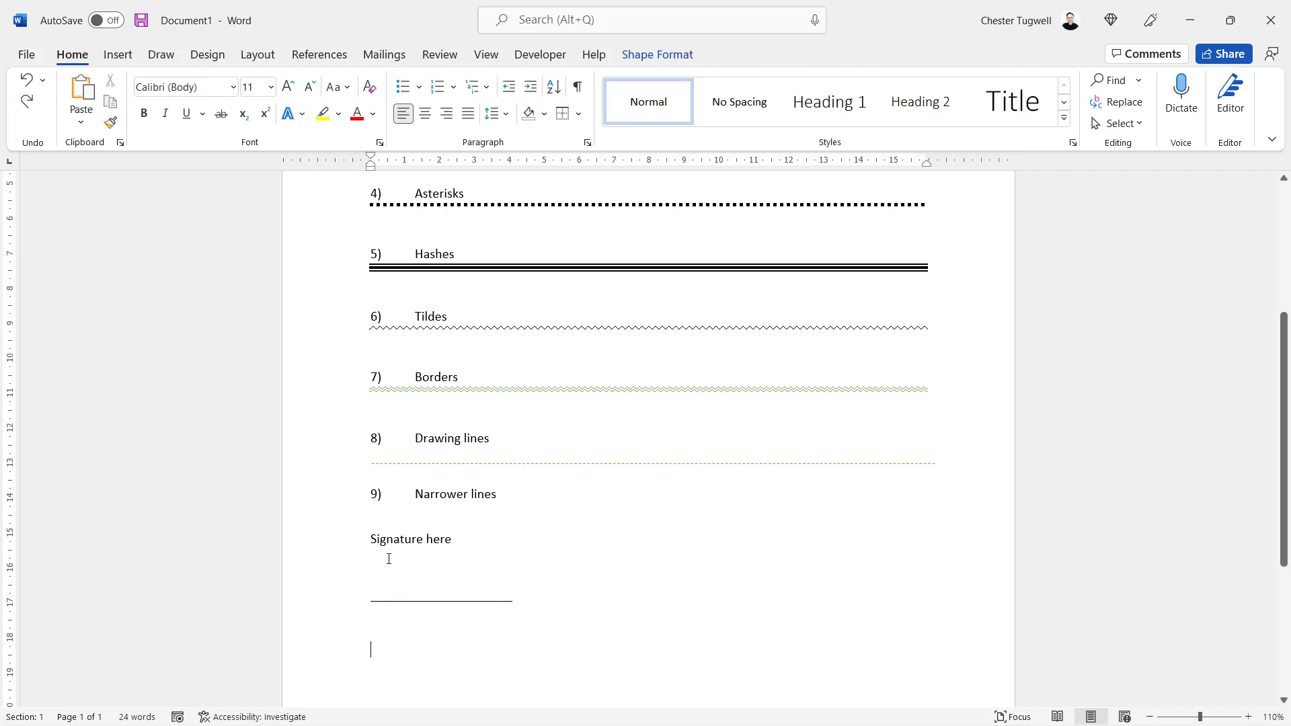
{"action": "left_click_drag", "start_coordinate": [372, 599], "coordinate": [576, 599]}
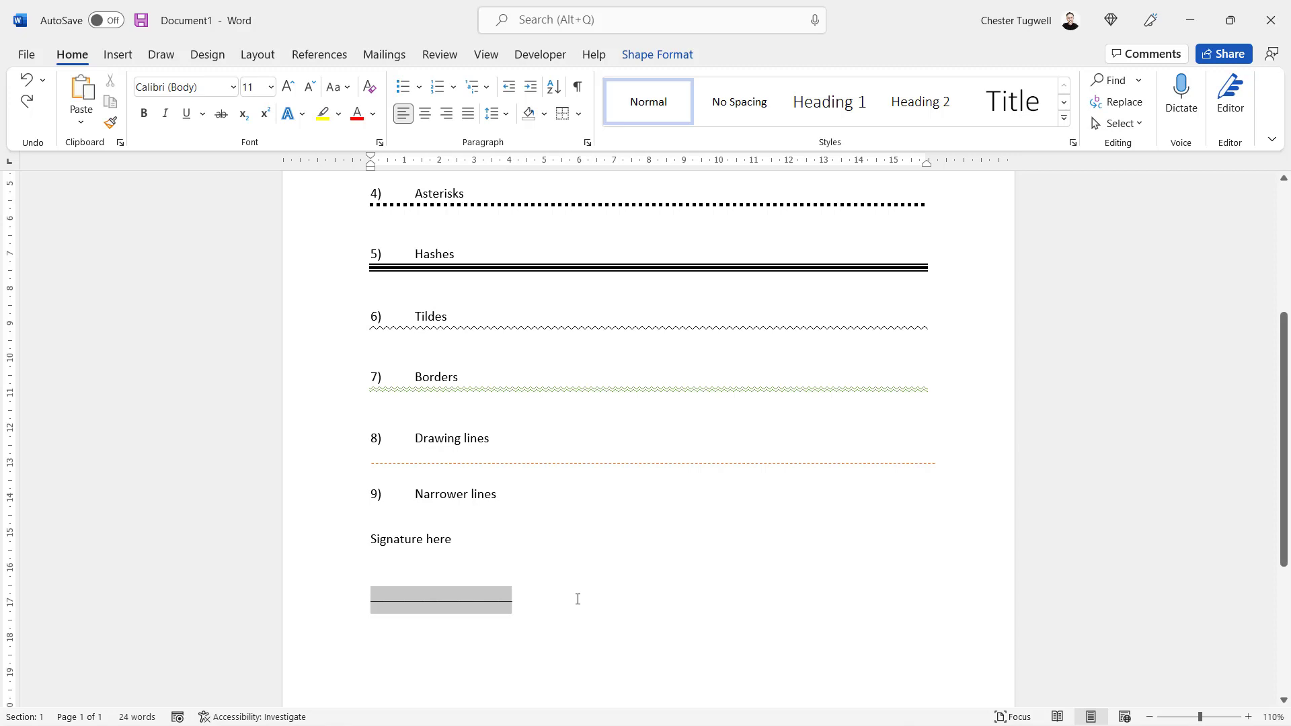
{"action": "key", "text": "Delete"}
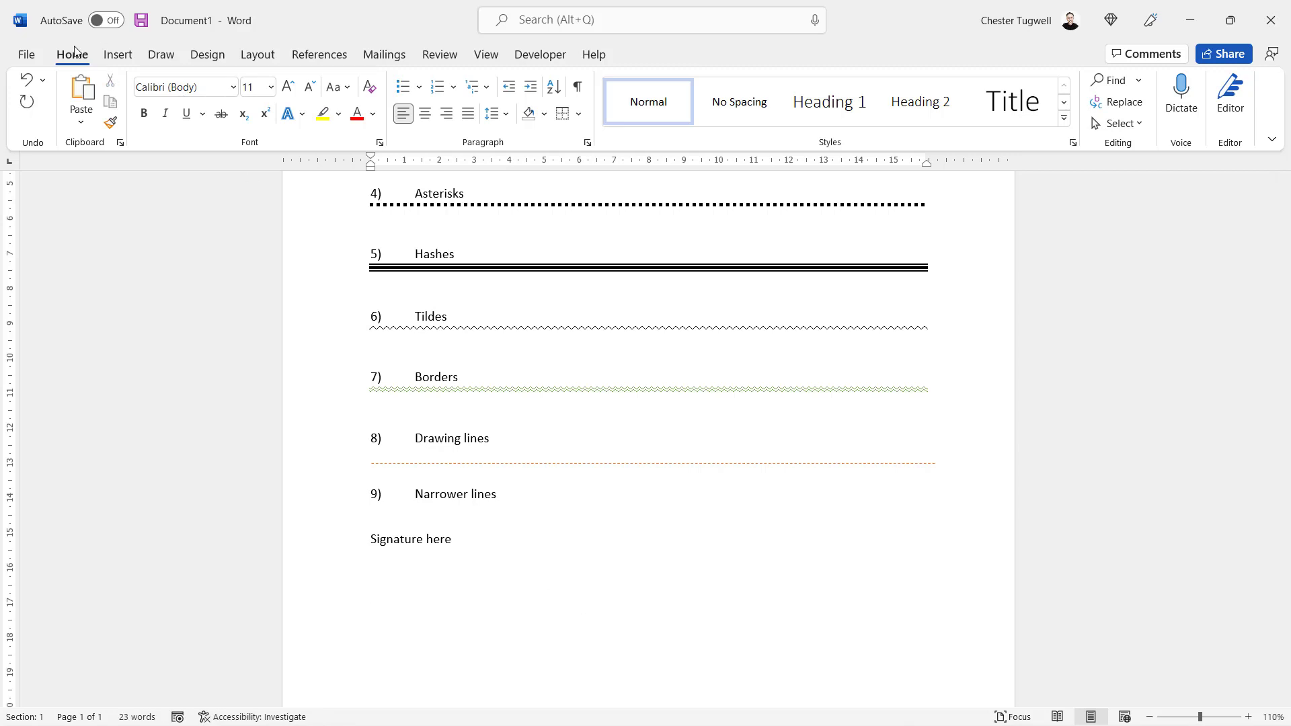
- Draw a short 4.23 cm horizontal Line shape beneath 'Signature here'
{"action": "left_click", "coordinate": [118, 55]}
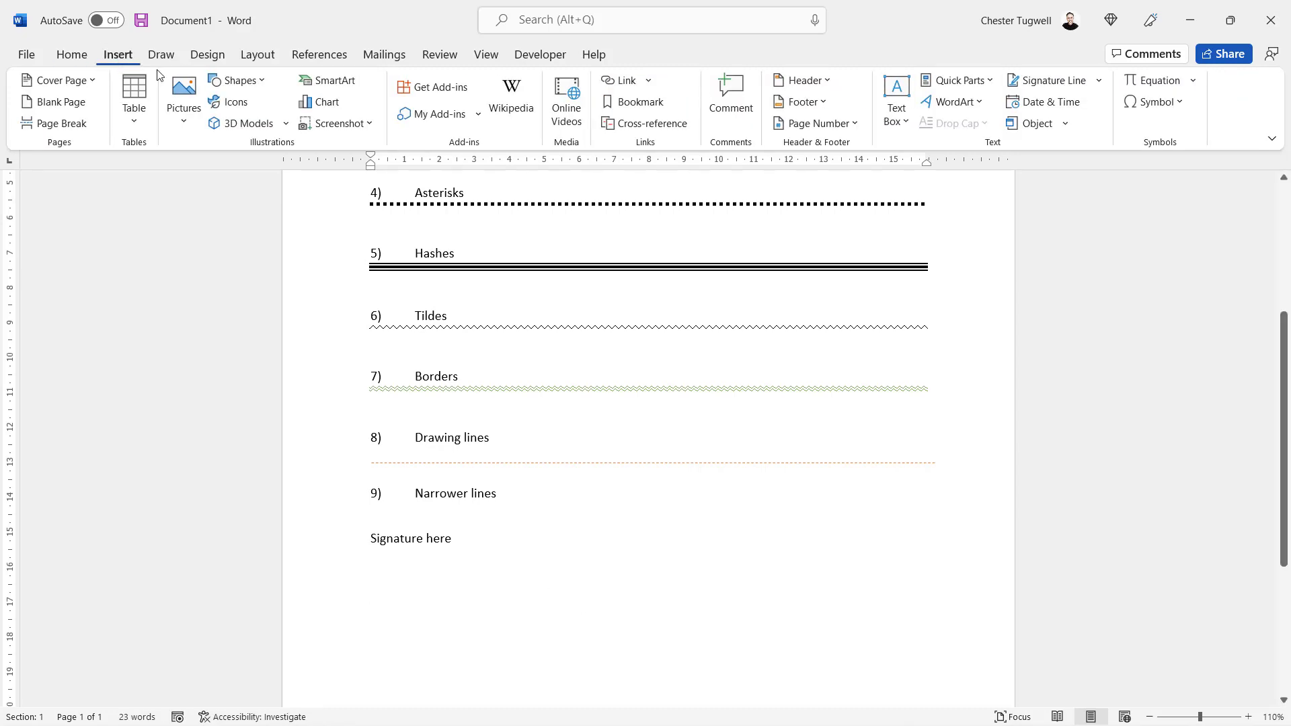
{"action": "left_click", "coordinate": [236, 81]}
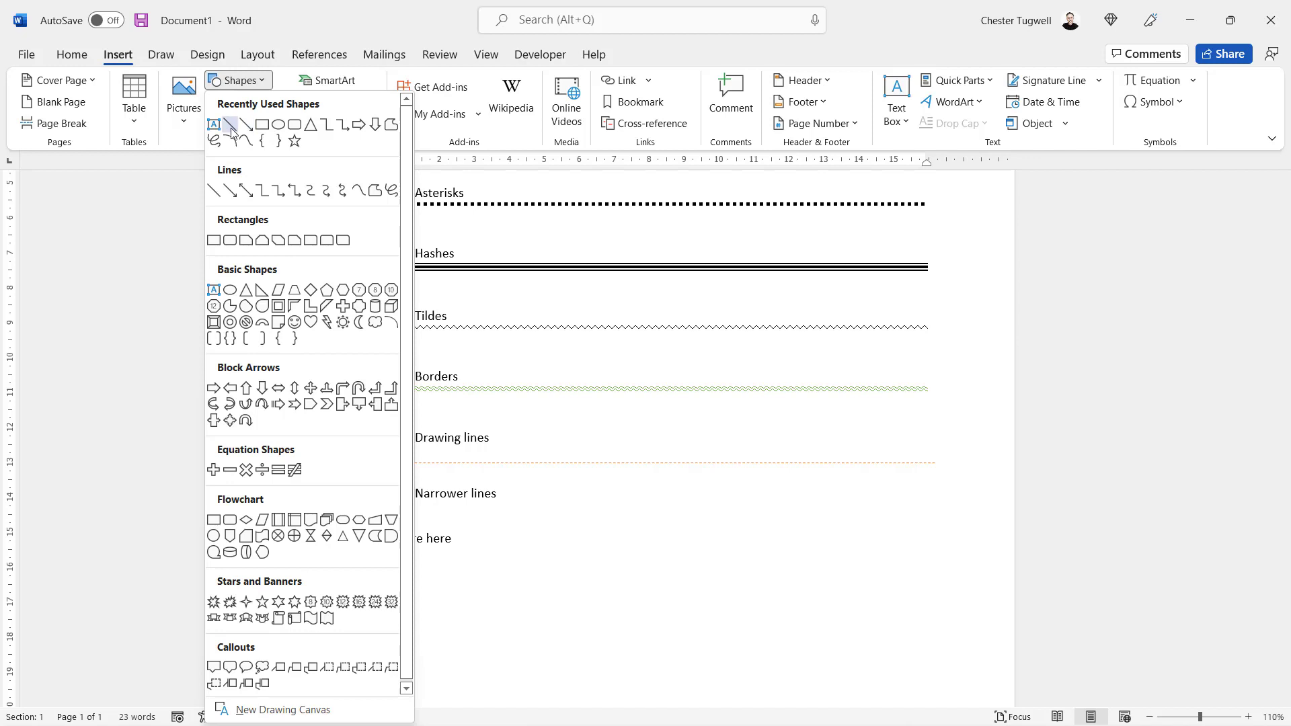
{"action": "left_click", "coordinate": [230, 127]}
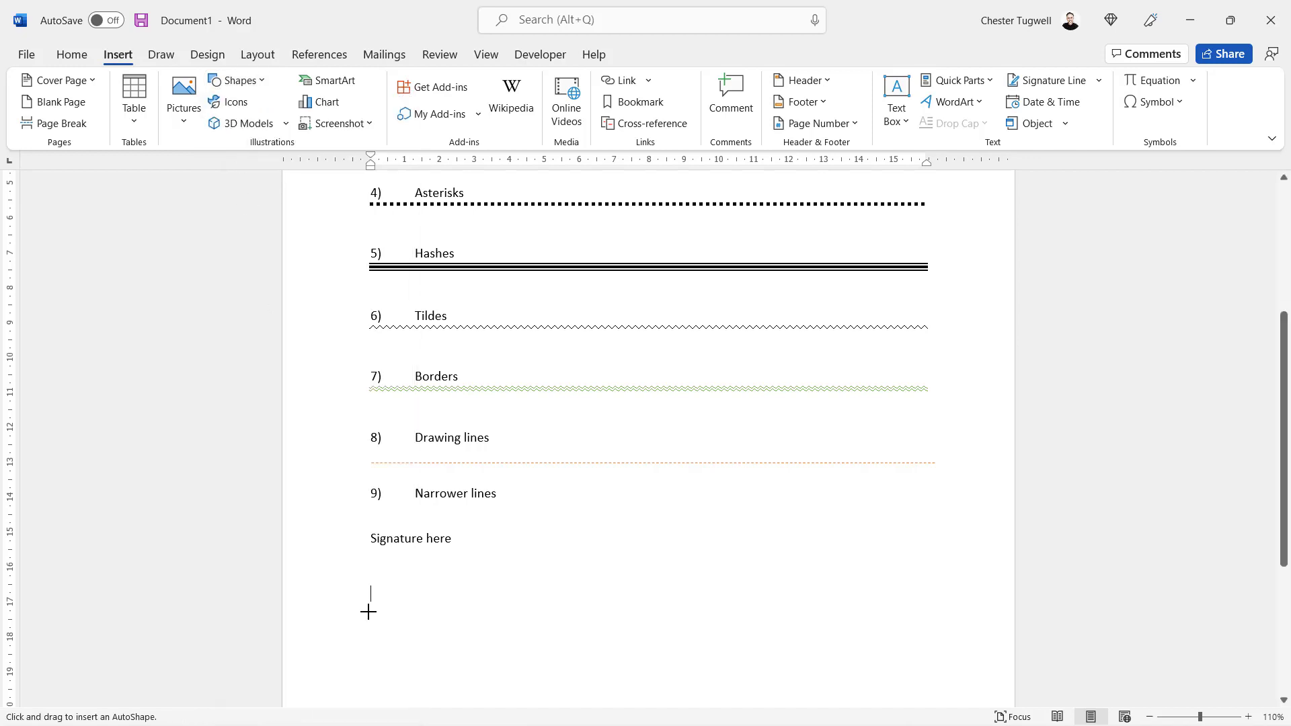
{"action": "left_click_drag", "start_coordinate": [368, 610], "coordinate": [517, 610]}
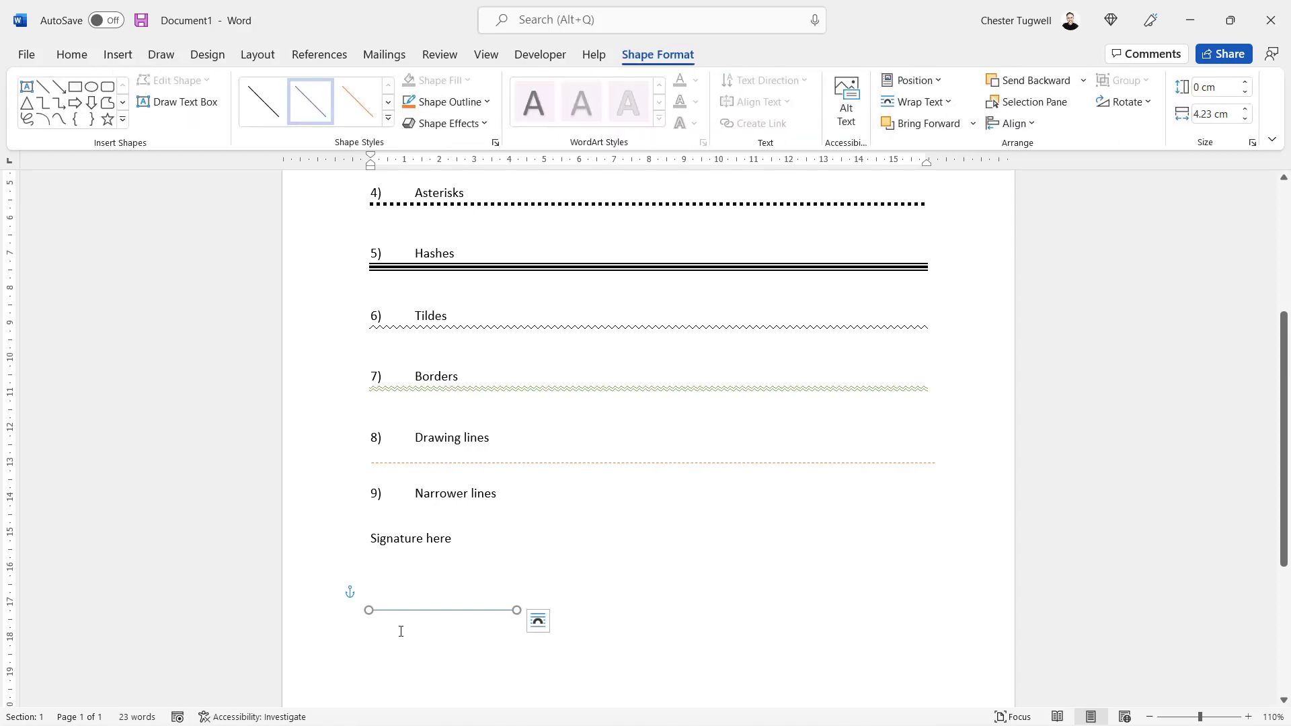